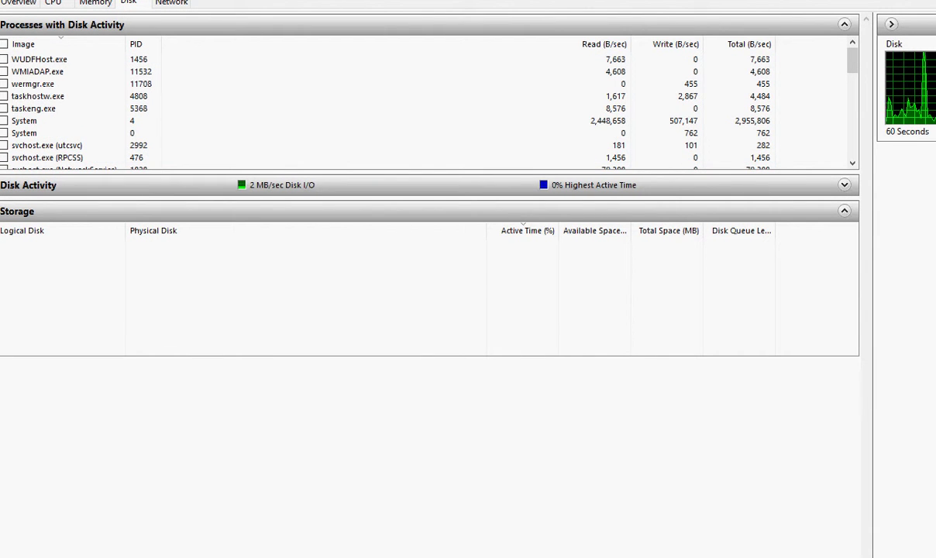
# Expand the Disk Activity section and examine which files each process is reading and writing
pyautogui.click(285, 185)
pyautogui.click(285, 257)
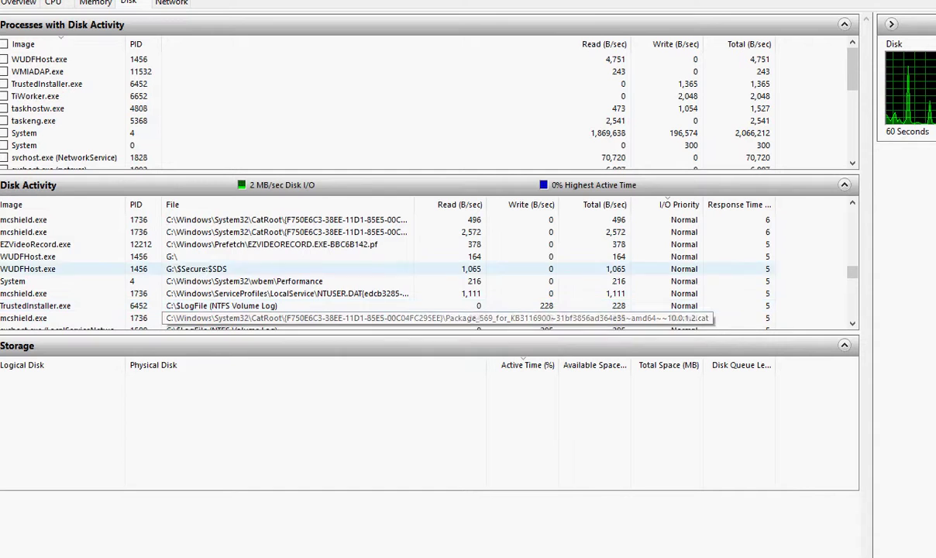
pyautogui.click(286, 256)
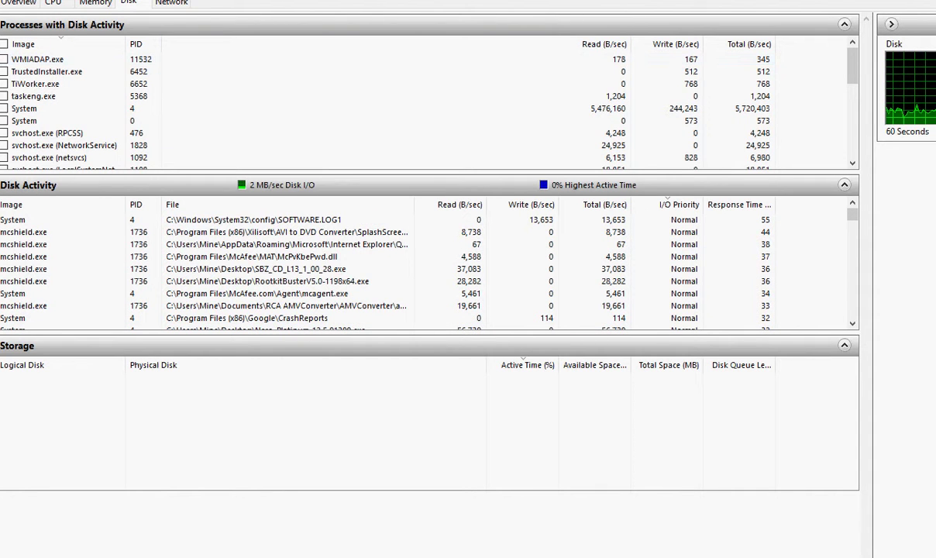
# Examine the Network Activity list to see which processes communicate with which addresses across the local network
pyautogui.click(171, 2)
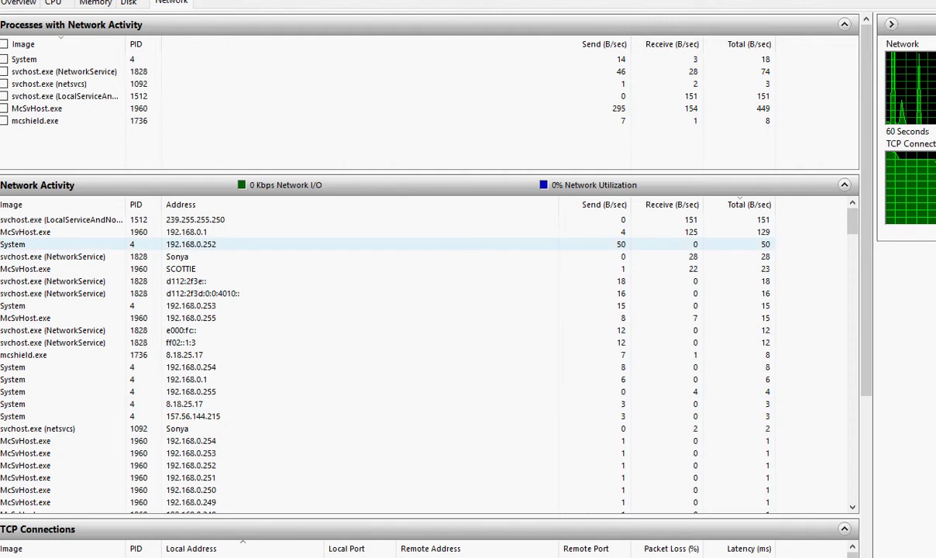
pyautogui.scroll(-4, 387, 354)
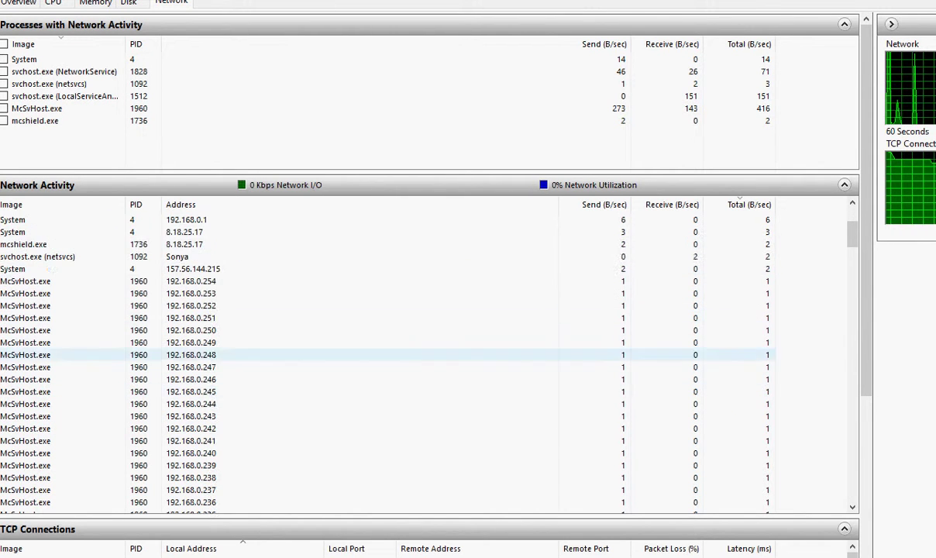
pyautogui.scroll(-11, 388, 355)
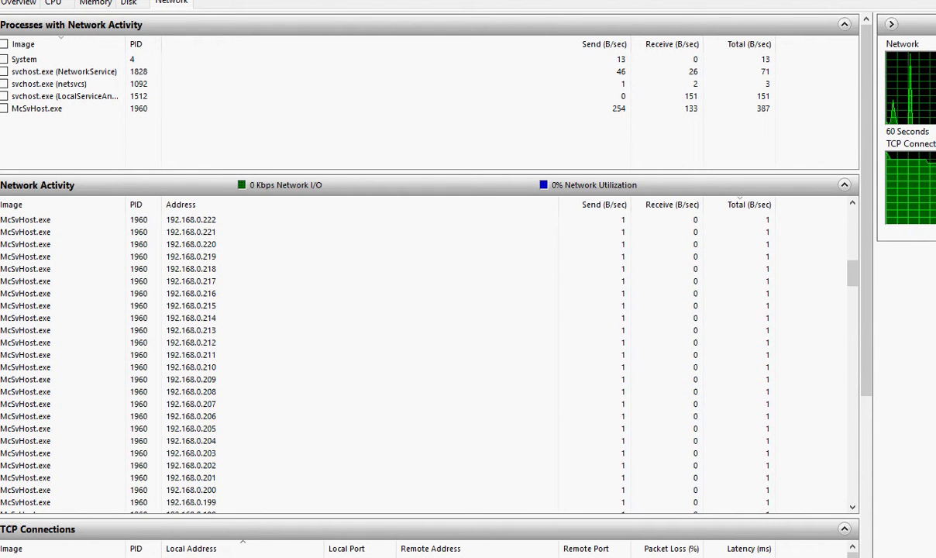
pyautogui.scroll(-5, 388, 354)
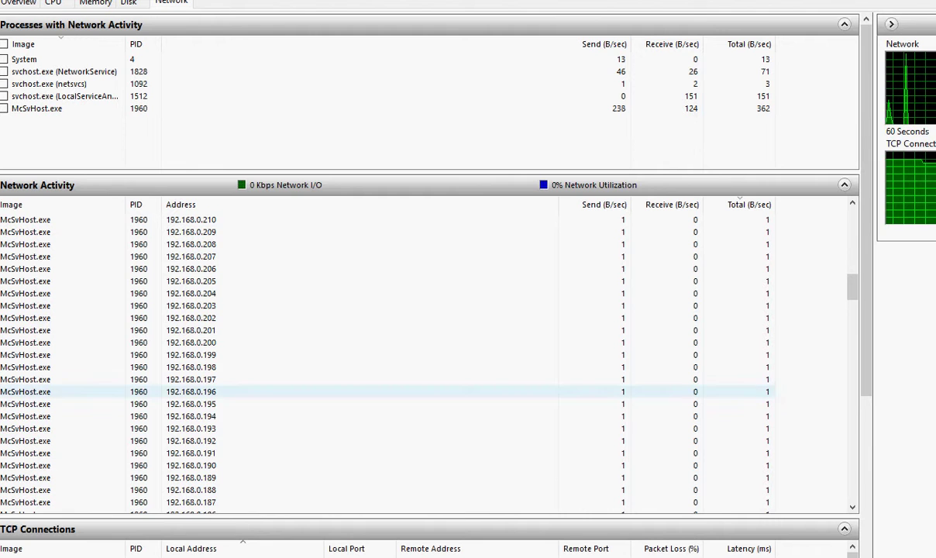
pyautogui.scroll(-20, 388, 354)
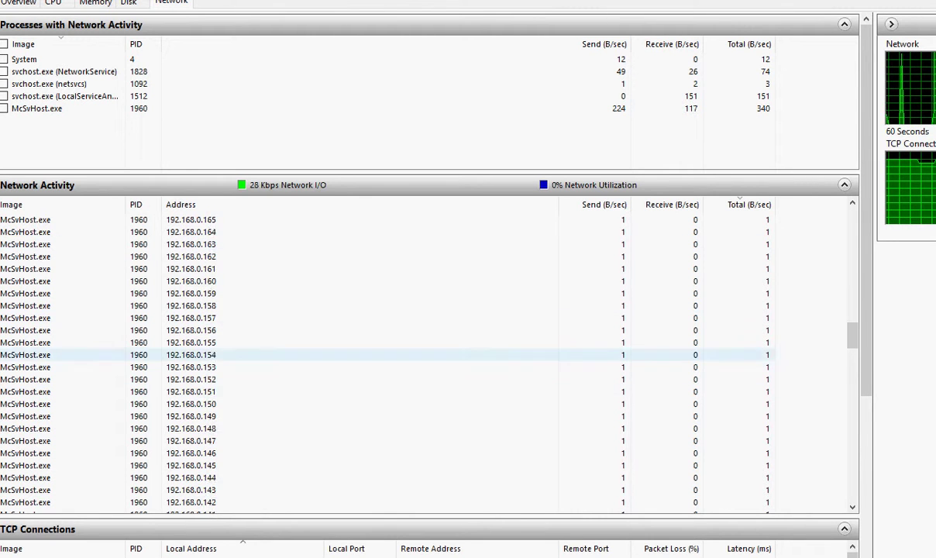
pyautogui.scroll(-20, 387, 354)
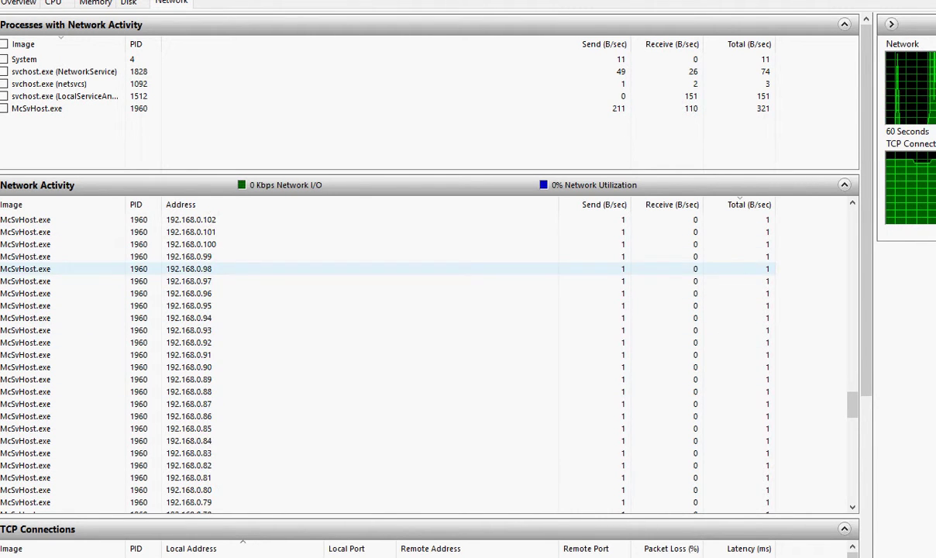
pyautogui.scroll(-12, 387, 354)
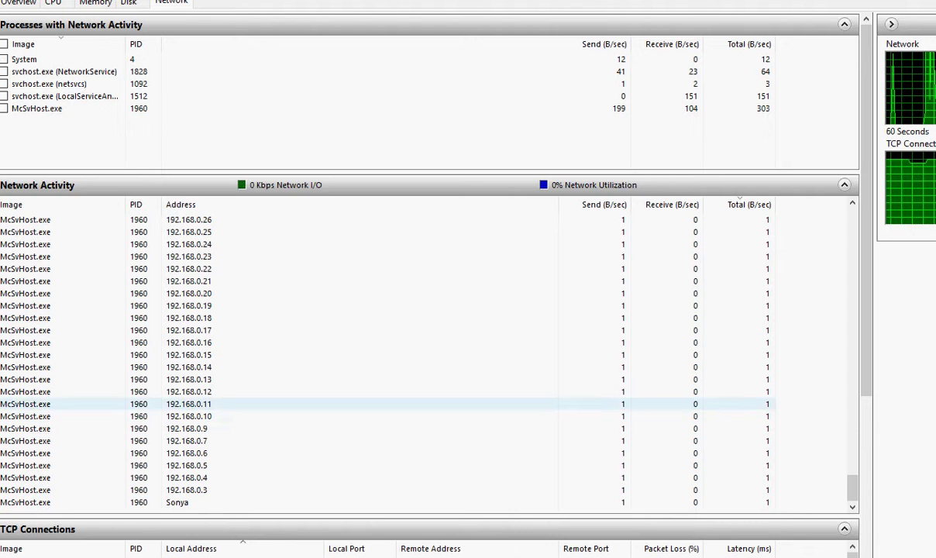
pyautogui.scroll(20, 387, 354)
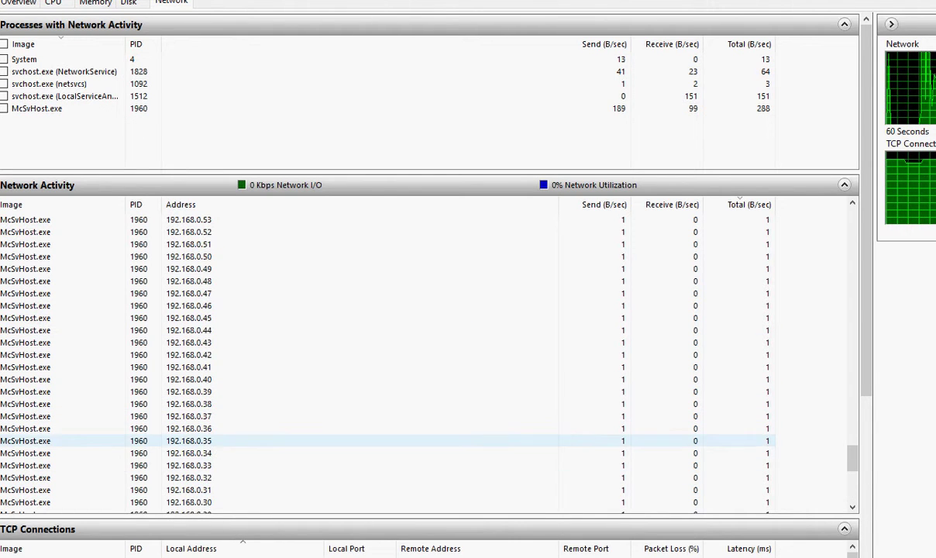
pyautogui.scroll(20, 387, 354)
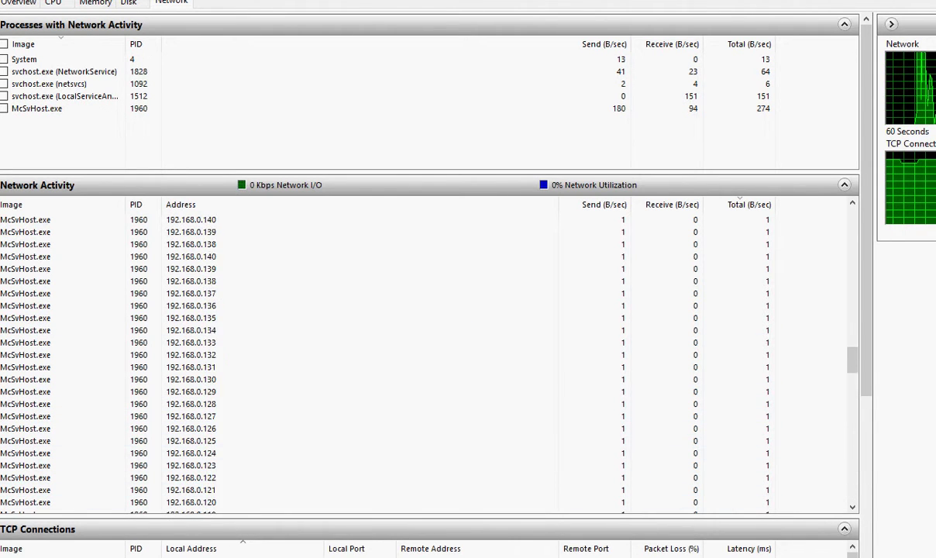
pyautogui.scroll(19, 387, 355)
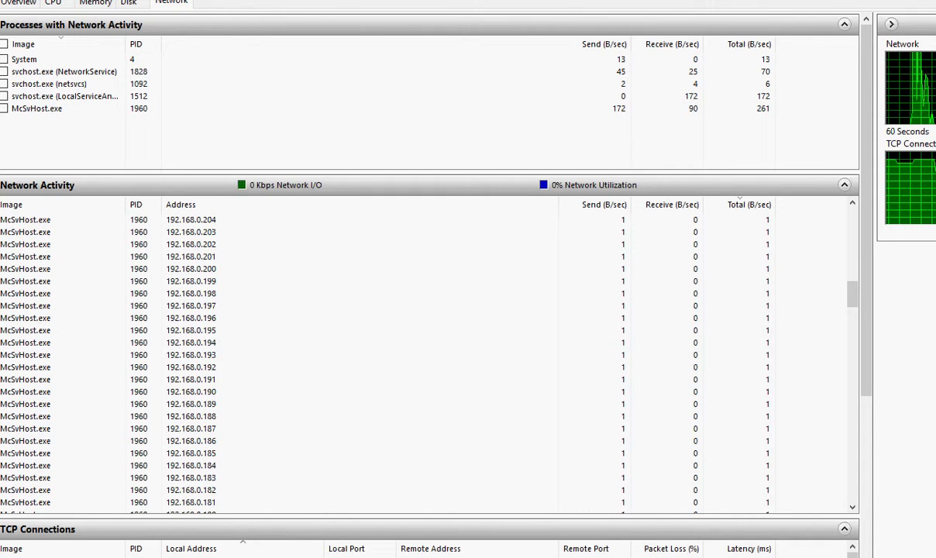
pyautogui.scroll(5, 387, 354)
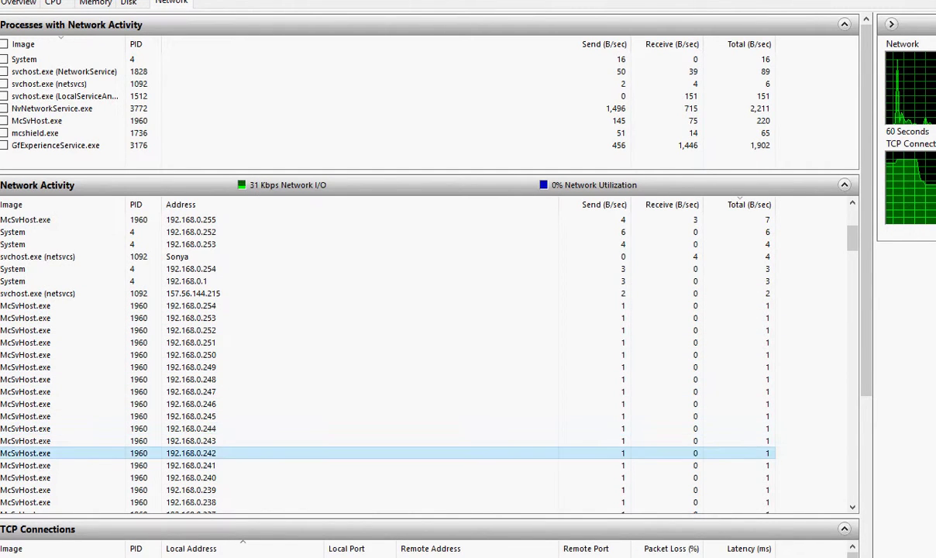
pyautogui.scroll(-2, 387, 465)
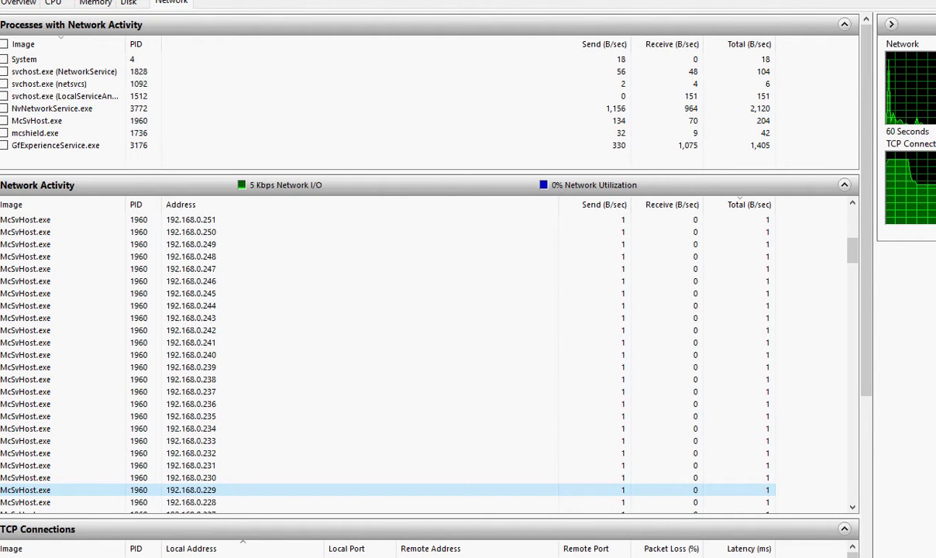
# Return to Resource Monitor's network view, expand the collapsed Network Activity section and review its connections again
pyautogui.hotkey('alt', 'Tab')
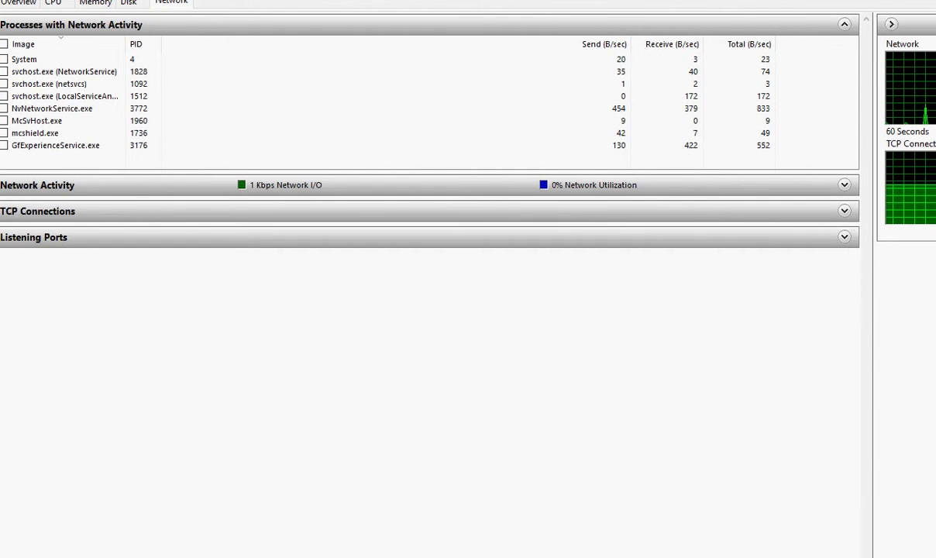
pyautogui.click(37, 184)
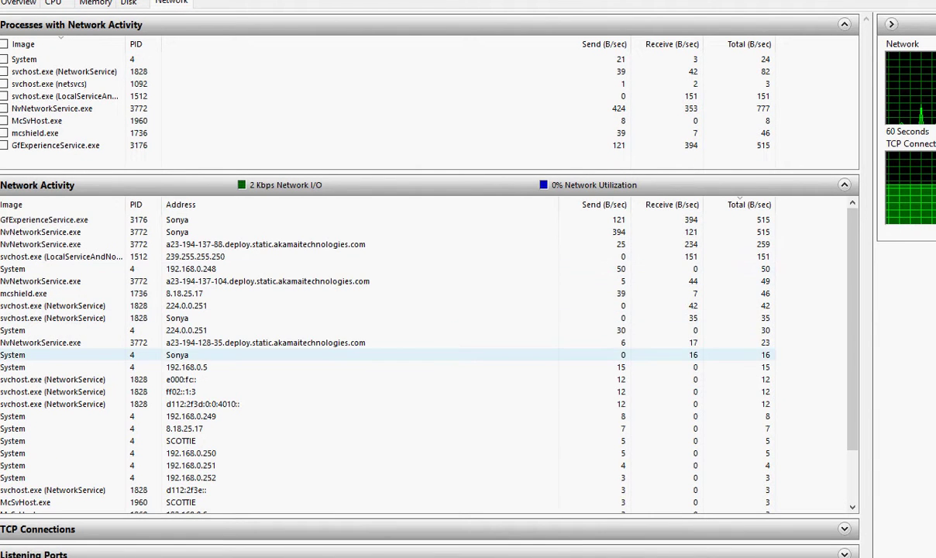
pyautogui.scroll(-2, 387, 354)
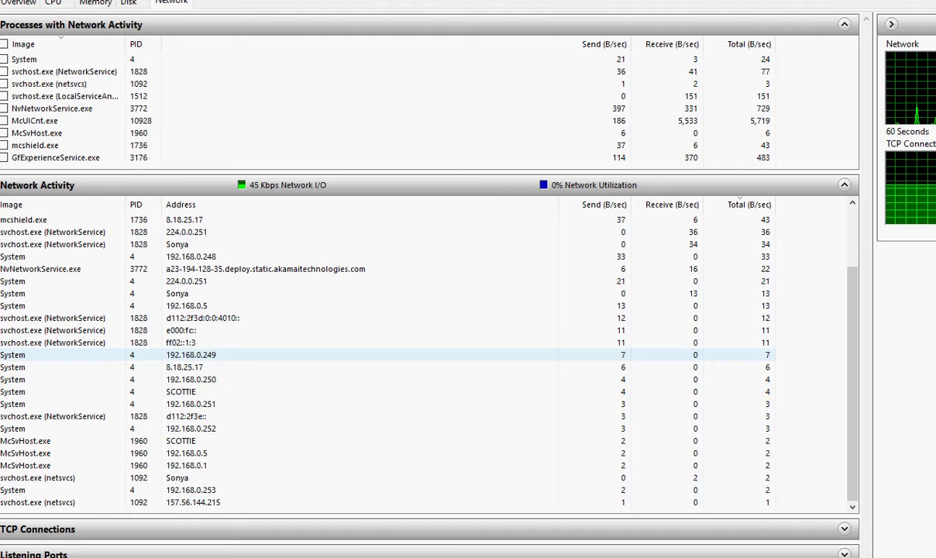
pyautogui.click(190, 502)
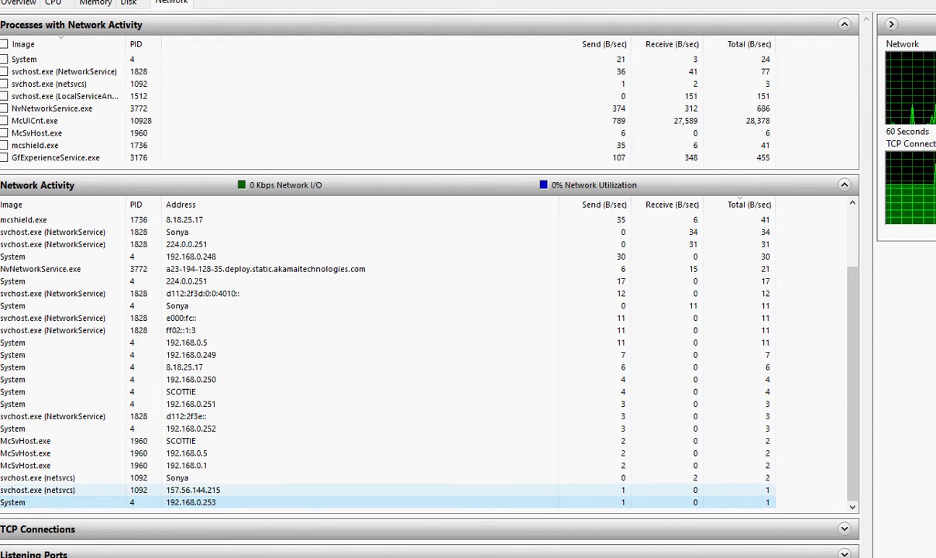
pyautogui.scroll(3, 388, 453)
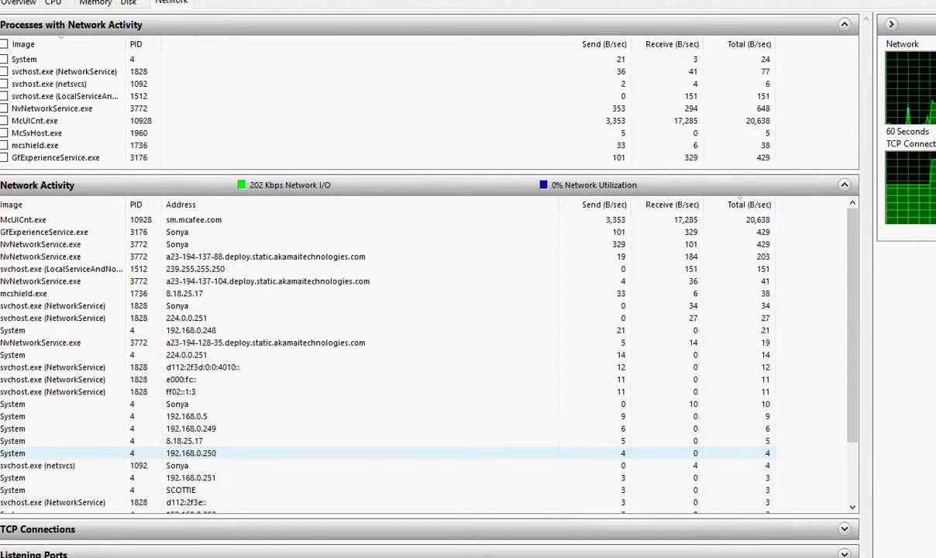
pyautogui.scroll(-2, 388, 453)
pyautogui.scroll(2, 426, 360)
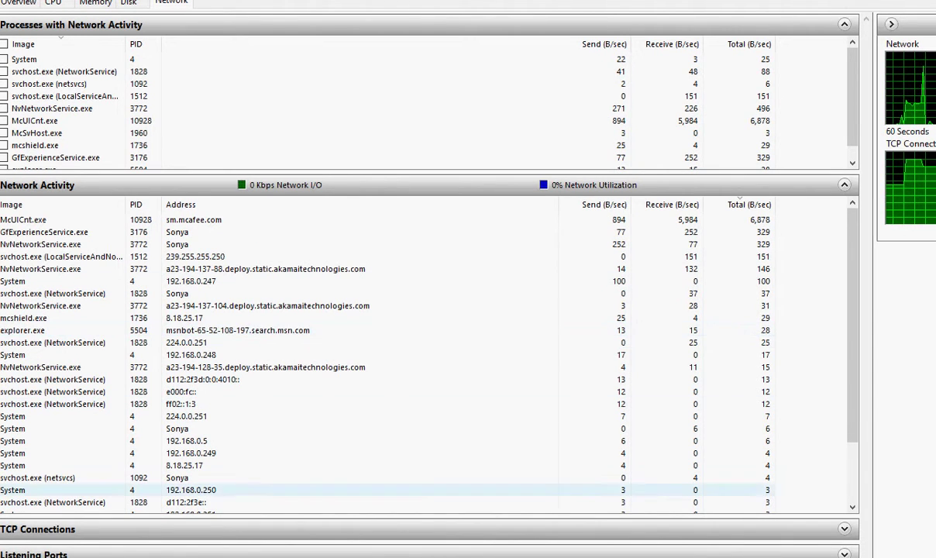
# Open a blank Notepad document and write "Okay..." on the first line
pyautogui.press('super')
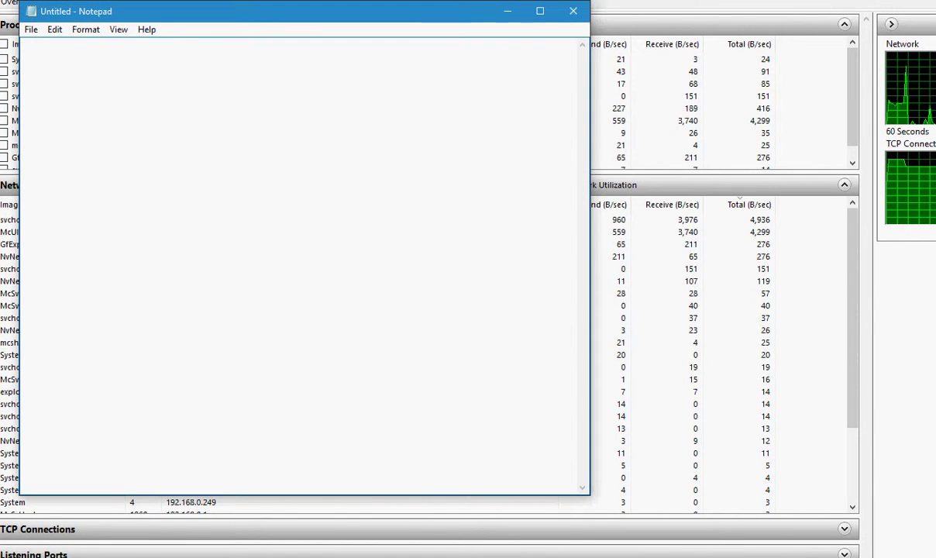
pyautogui.click(85, 29)
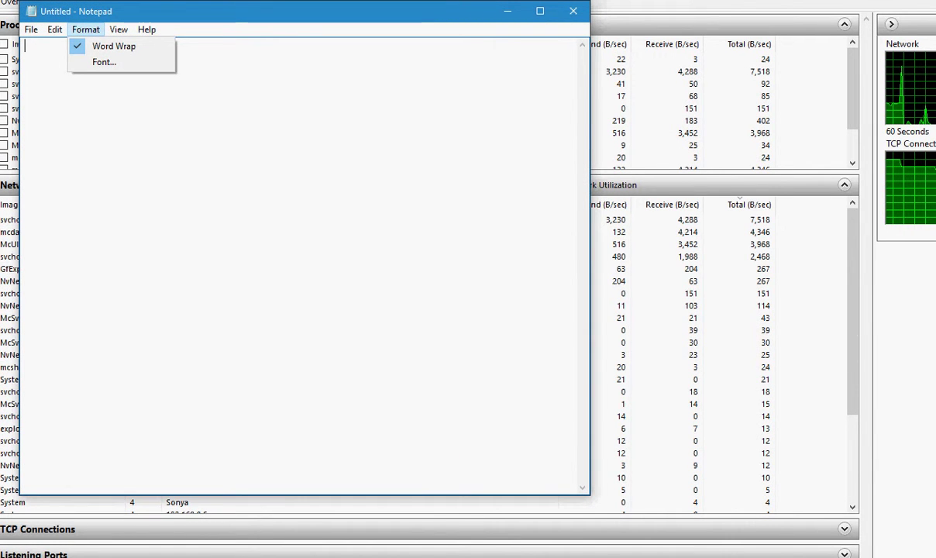
pyautogui.press('Right')
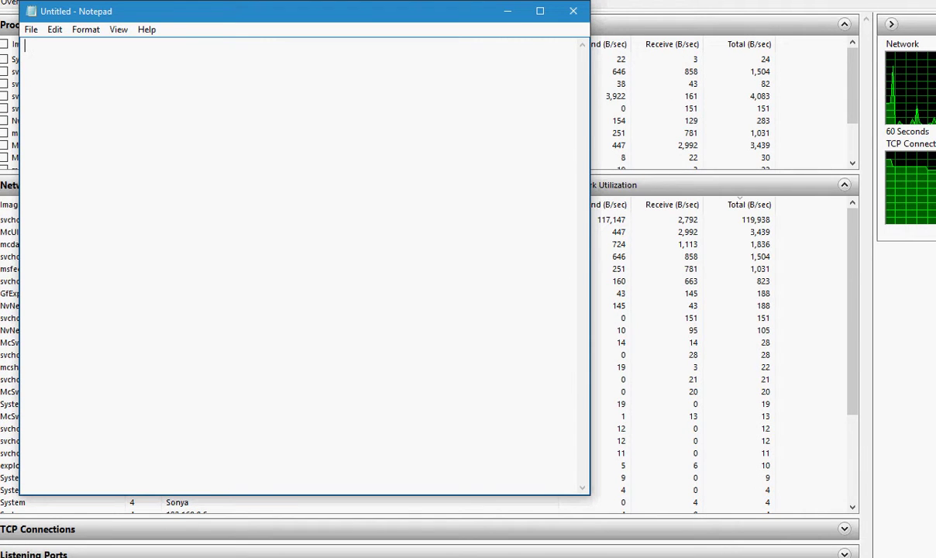
pyautogui.write('Oka')
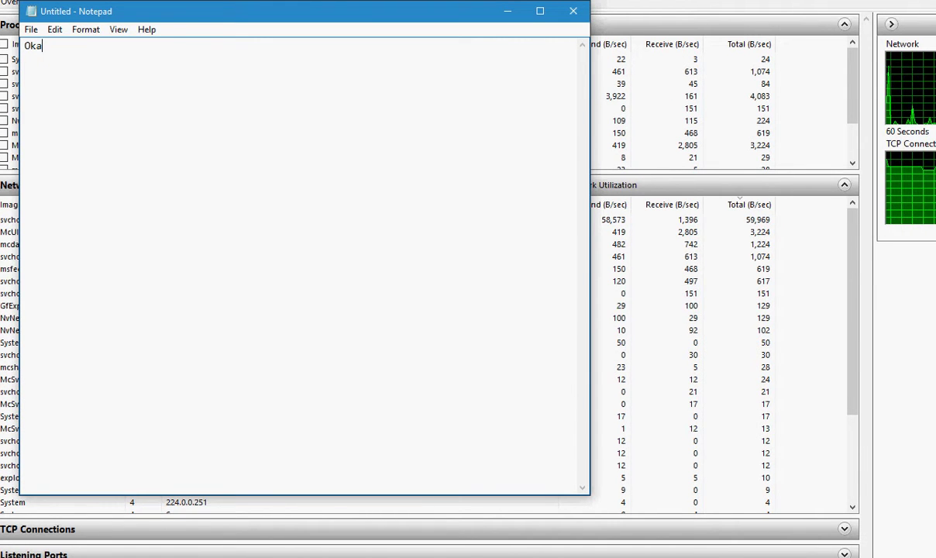
pyautogui.write('y...')
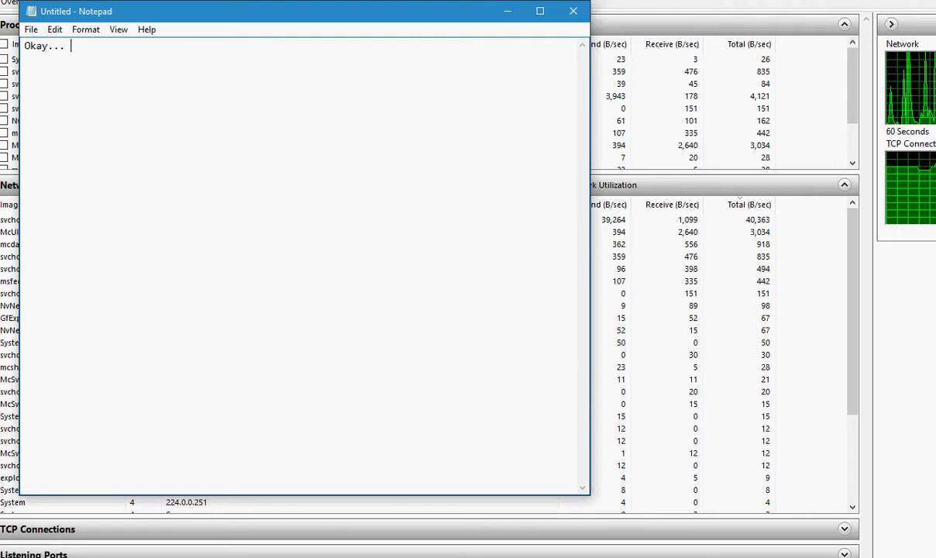
# Select the word "Okay..." and set the Notepad font size to 16
pyautogui.hotkey('shift', 'Left')
pyautogui.hotkey('shift', 'Left')
pyautogui.hotkey('shift', 'Left')
pyautogui.hotkey('shift', 'Left')
pyautogui.hotkey('shift', 'Left')
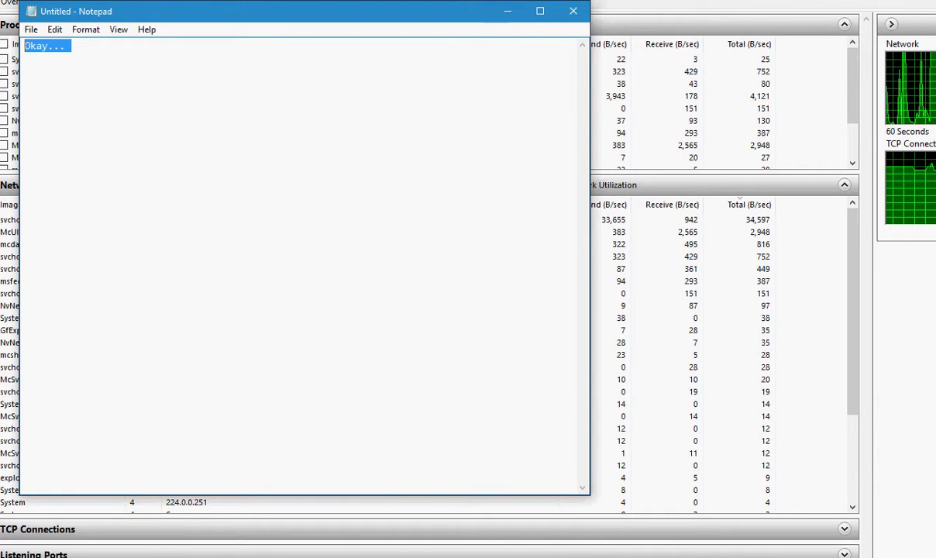
pyautogui.hotkey('alt', 'e')
pyautogui.press('Right')
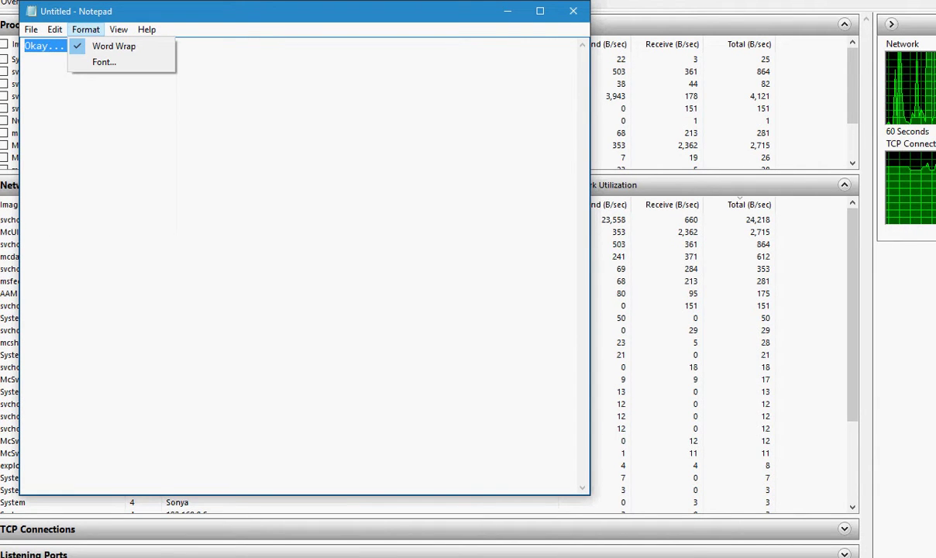
pyautogui.press('Down')
pyautogui.press('Return')
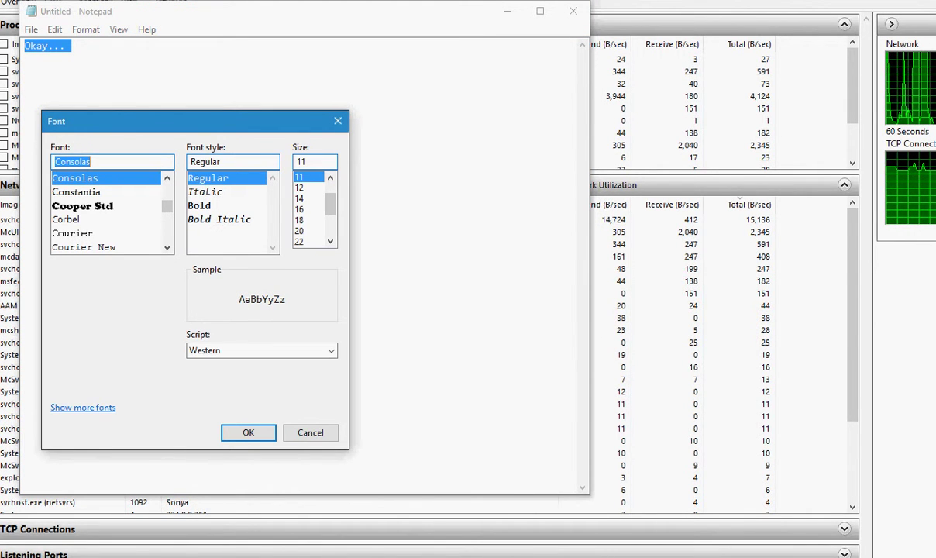
pyautogui.click(308, 209)
pyautogui.press('Return')
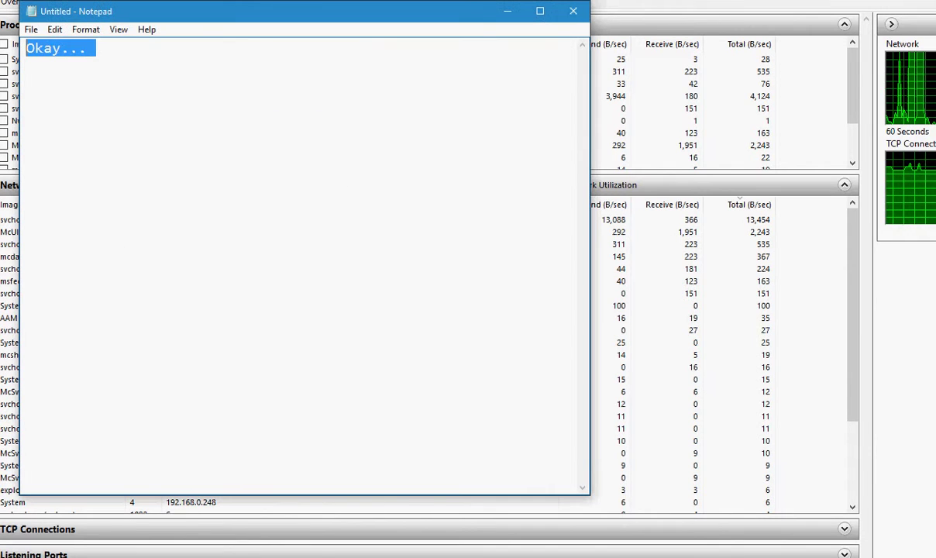
# Continue the first line of the note after "Okay..." with "all the devices in our household - "
pyautogui.press('End')
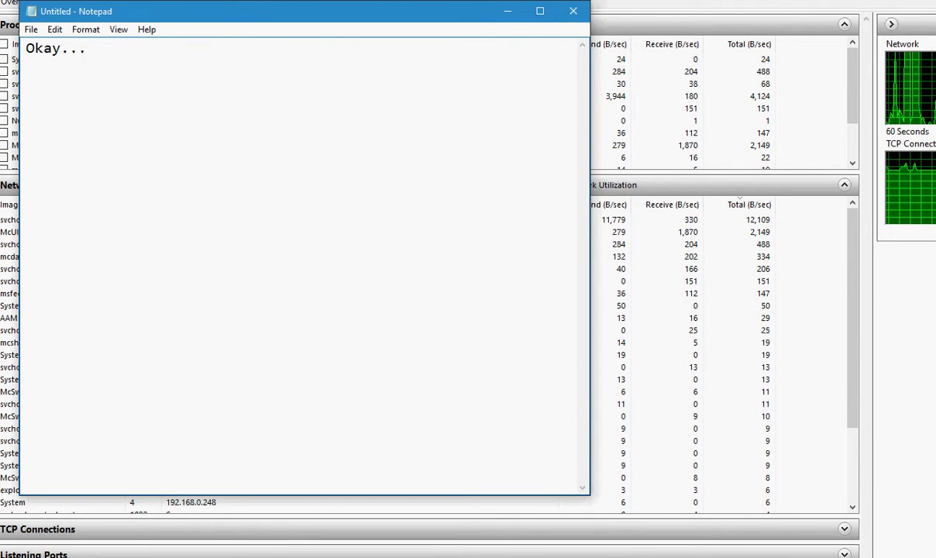
pyautogui.write('a')
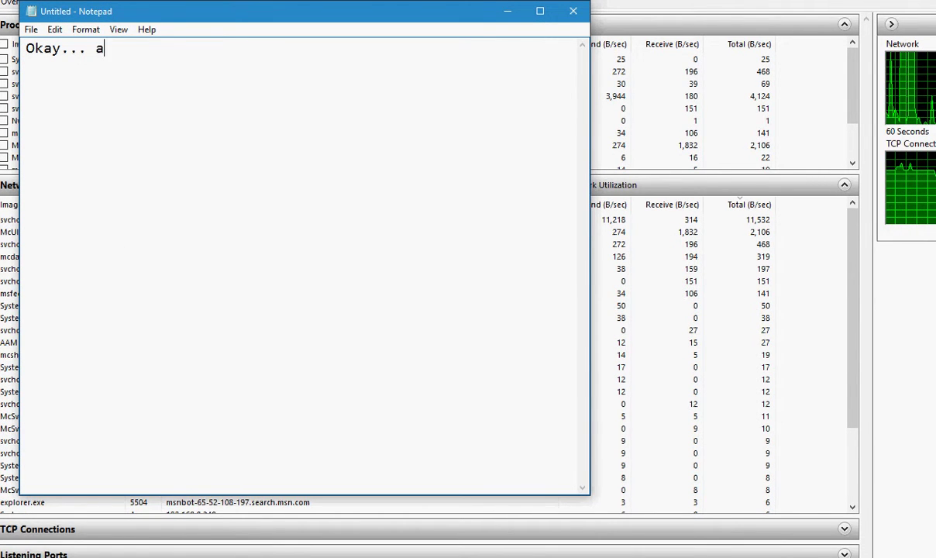
pyautogui.write('ll the devi')
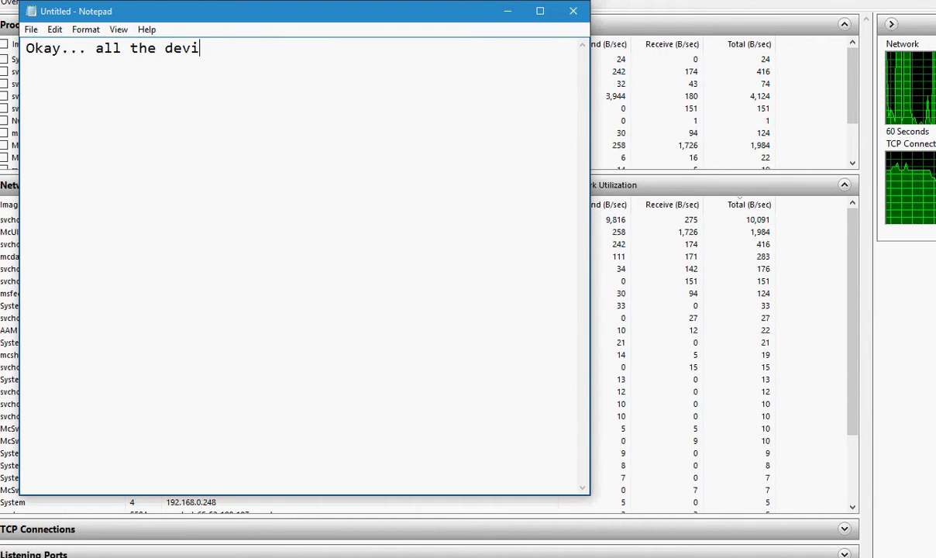
pyautogui.write('ces in ou')
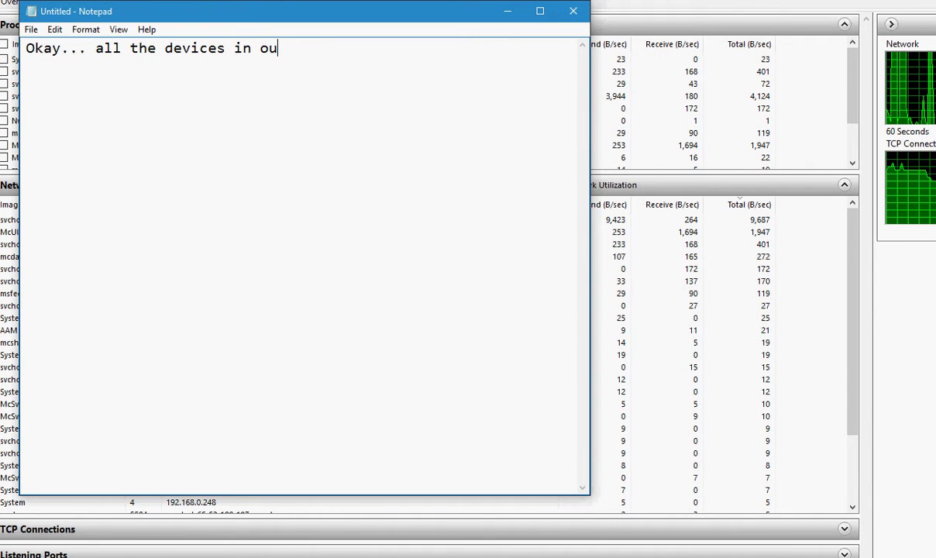
pyautogui.write('r househo')
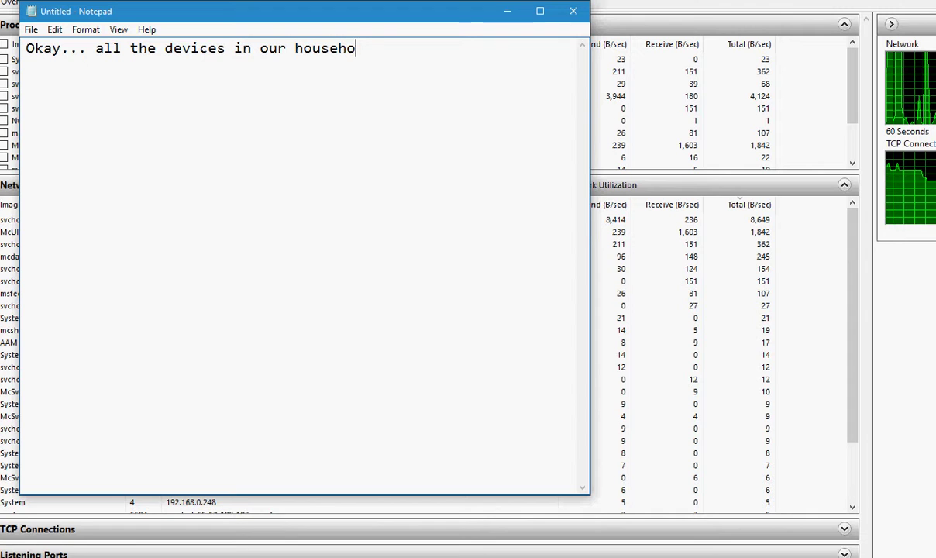
pyautogui.write('ld - ')
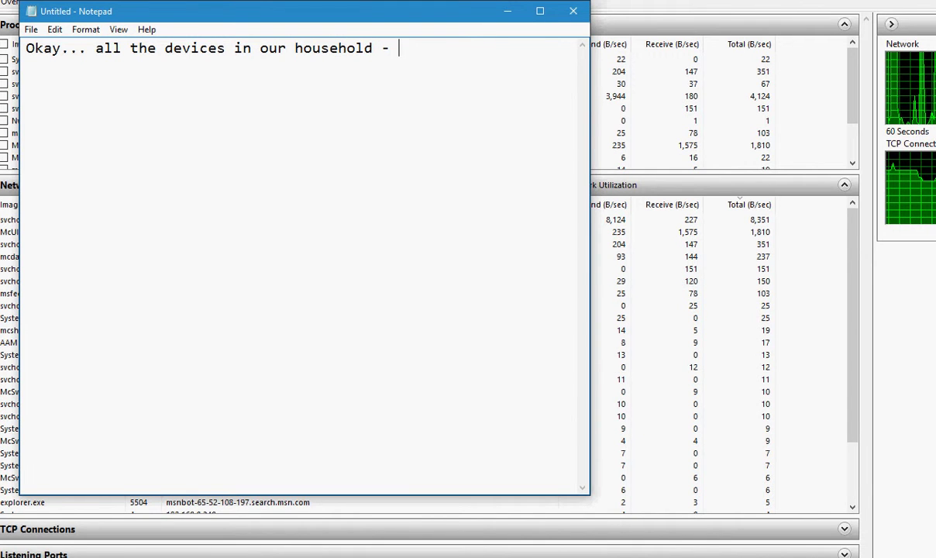
# Add "no way" after the dash, discarding the trial wording "none of them"
pyautogui.write('none of th')
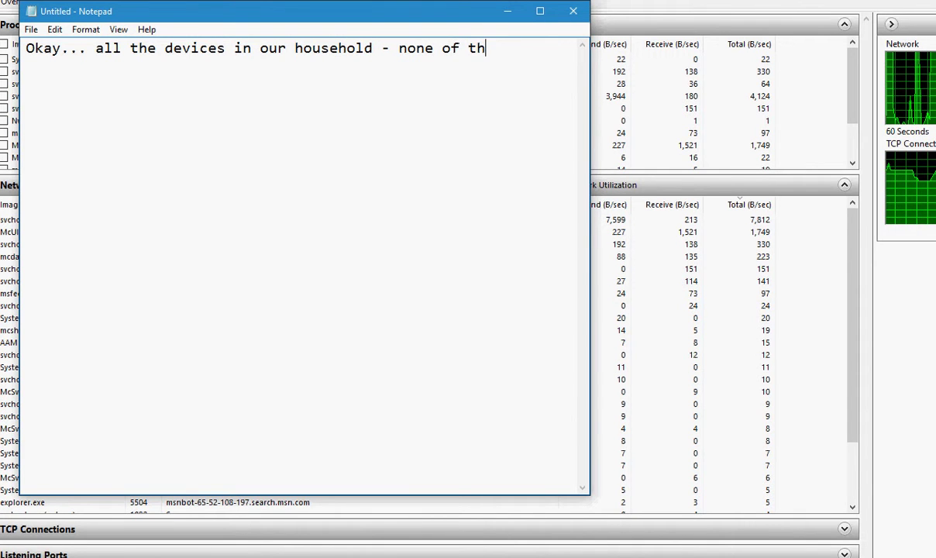
pyautogui.write('e')
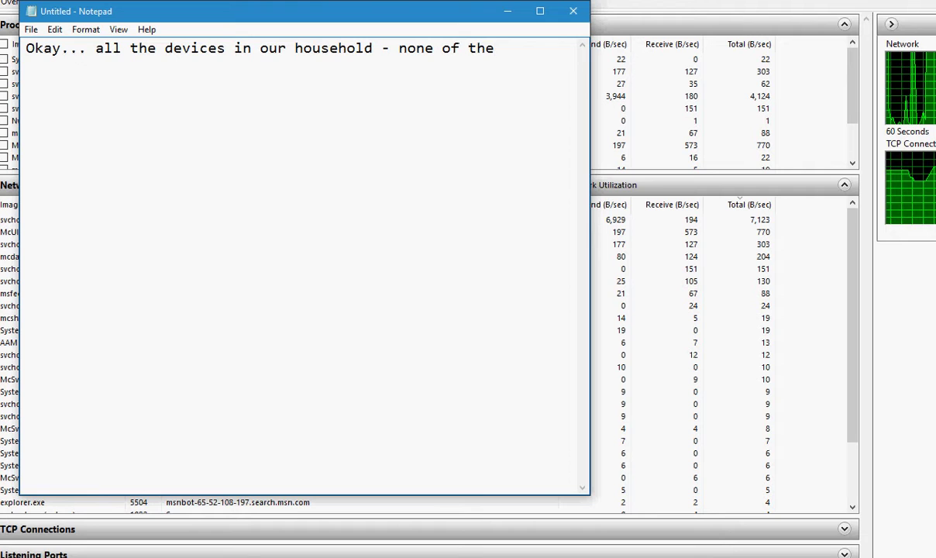
pyautogui.write('m')
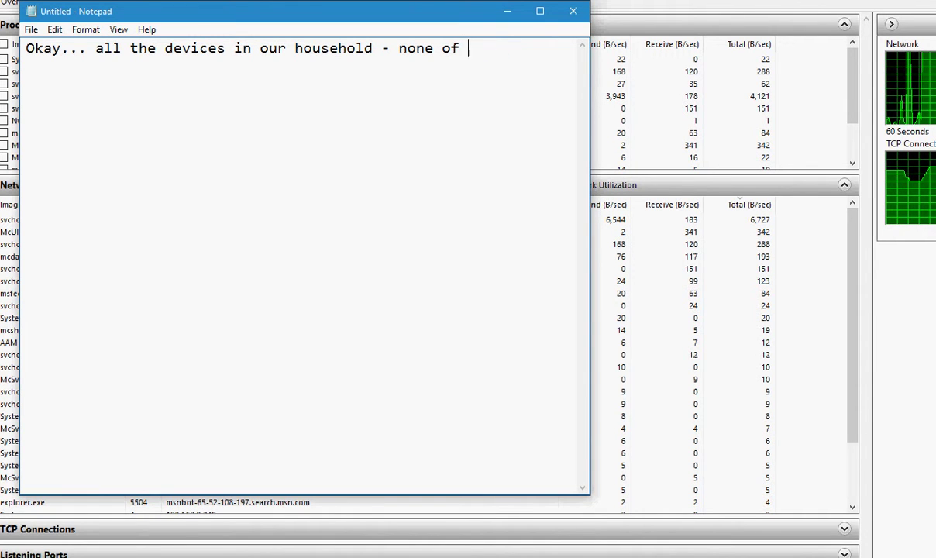
pyautogui.press('BackSpace')
pyautogui.press('BackSpace')
pyautogui.press('BackSpace')
pyautogui.press('BackSpace')
pyautogui.press('BackSpace')
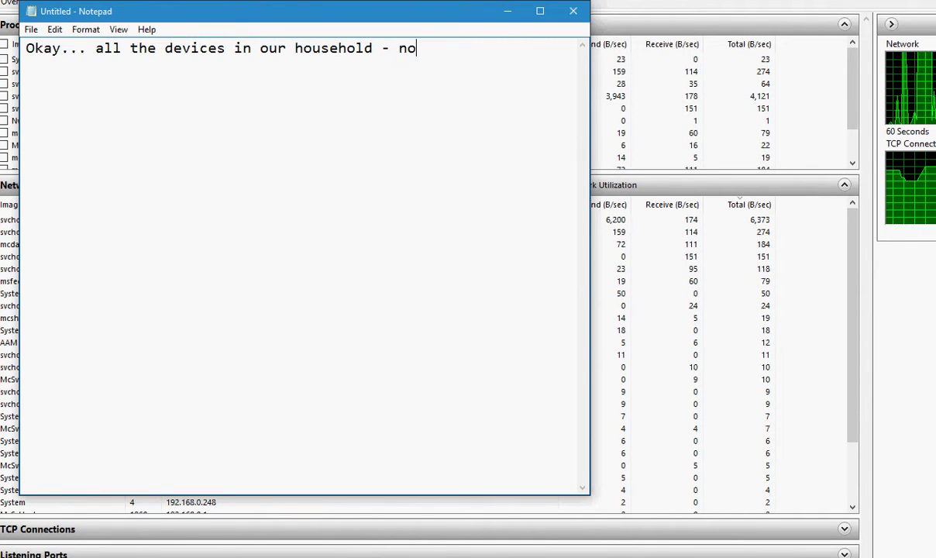
pyautogui.write('way ')
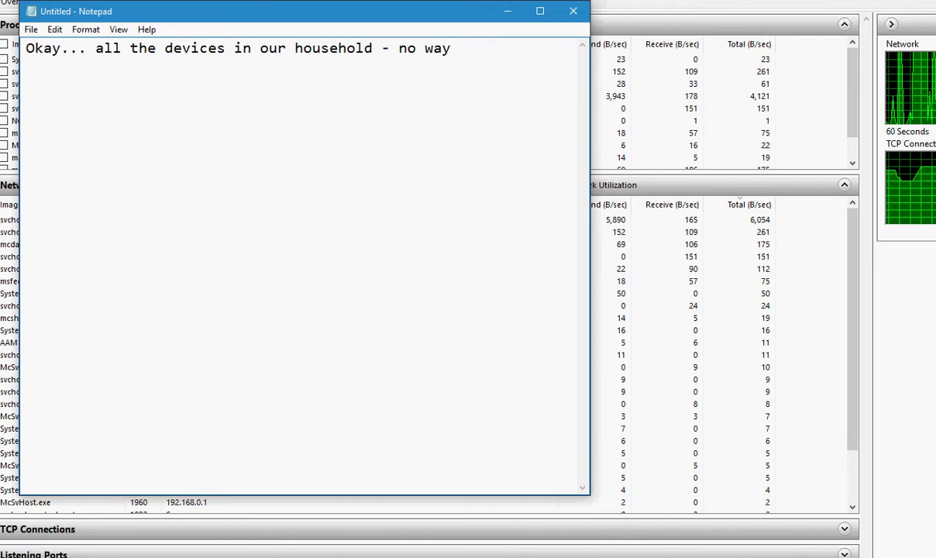
# Extend the sentence with "totals to 200+ ip address no way totals 200"
pyautogui.write('totals ')
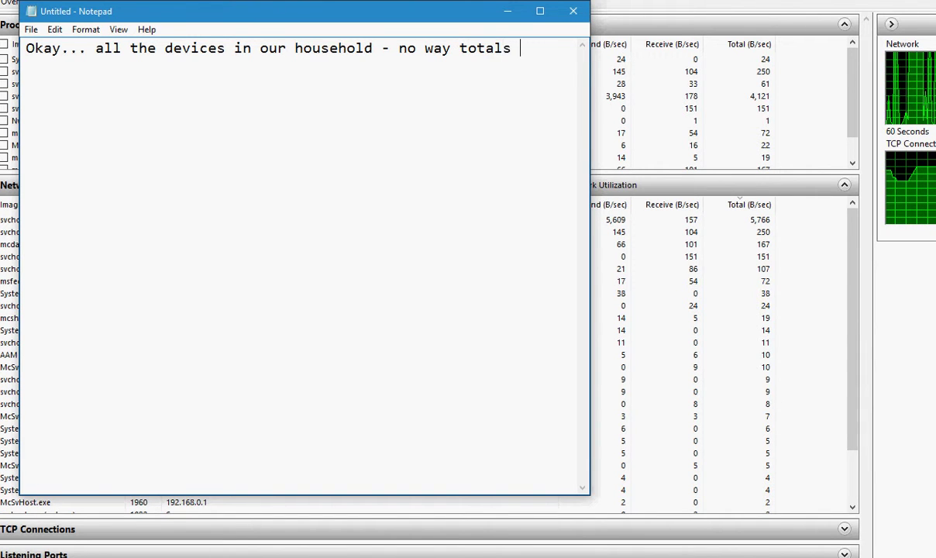
pyautogui.write('to 22')
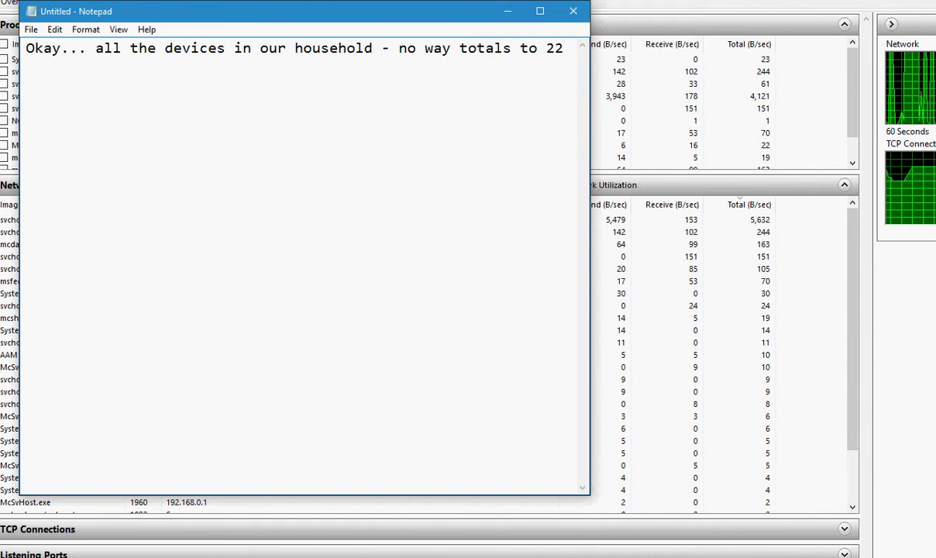
pyautogui.press('BackSpace')
pyautogui.write('00')
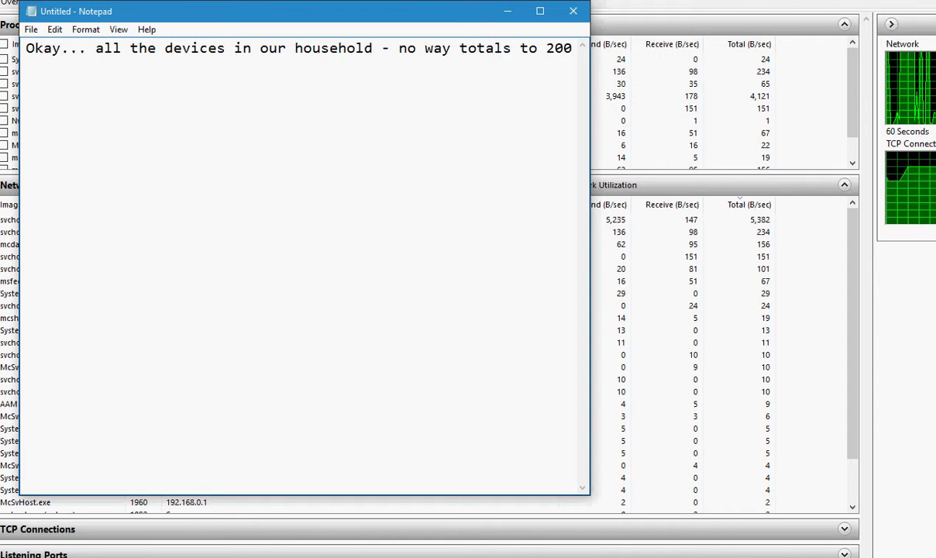
pyautogui.write('+ ip ad')
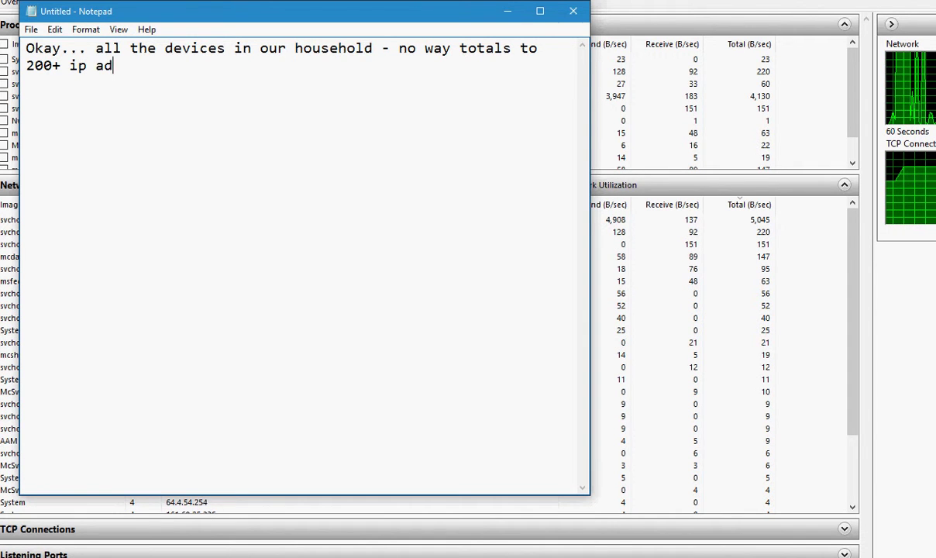
pyautogui.write('dress n')
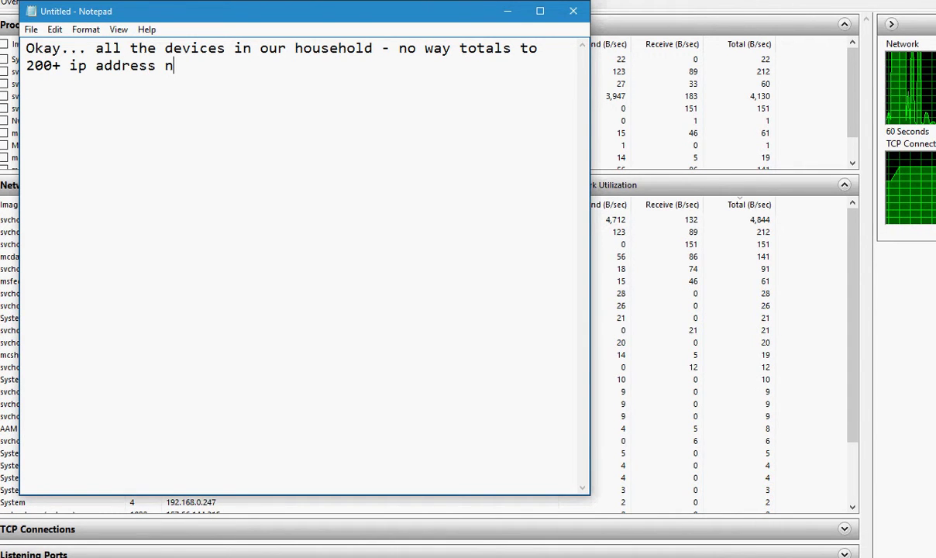
pyautogui.write('o way to')
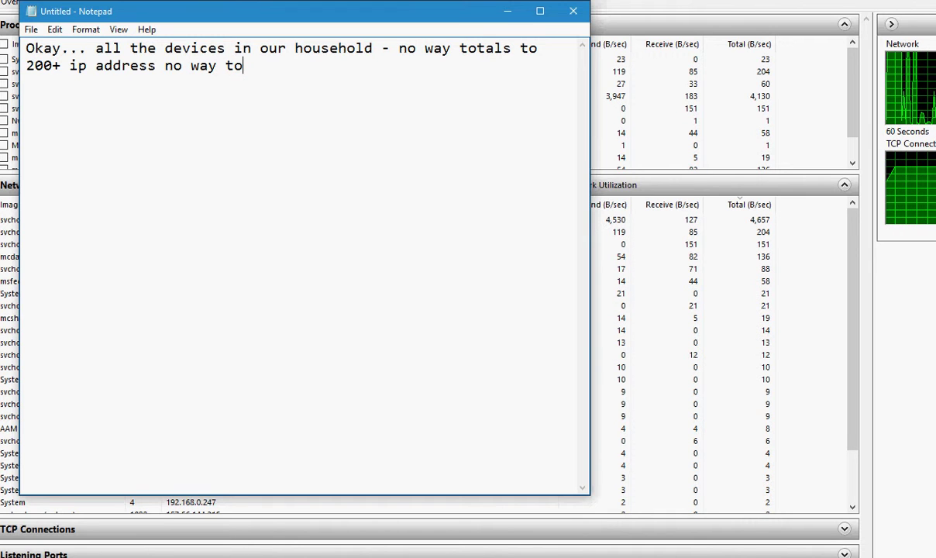
pyautogui.write('tals 200')
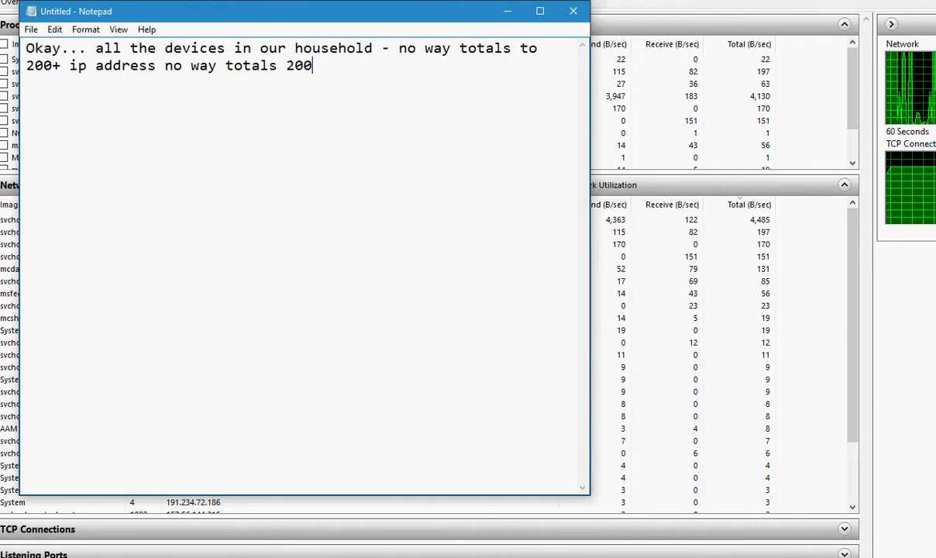
# Finish the sentence with ", so saturday I will be having the network password changed."
pyautogui.write(', s')
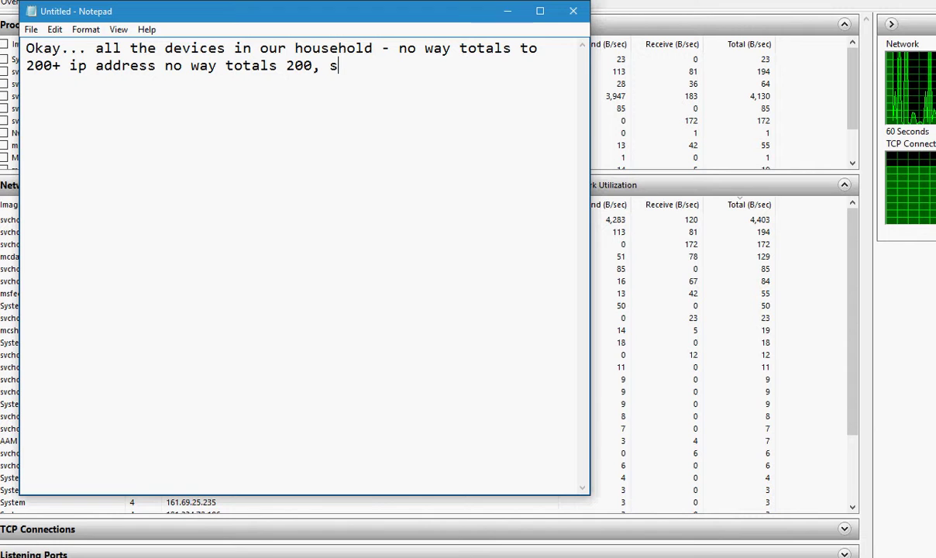
pyautogui.write('o ')
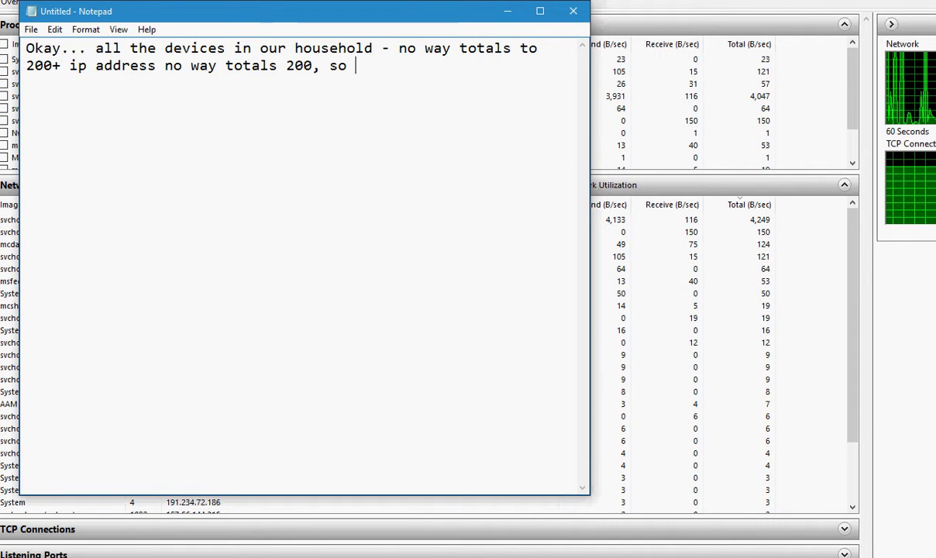
pyautogui.write('saturday ')
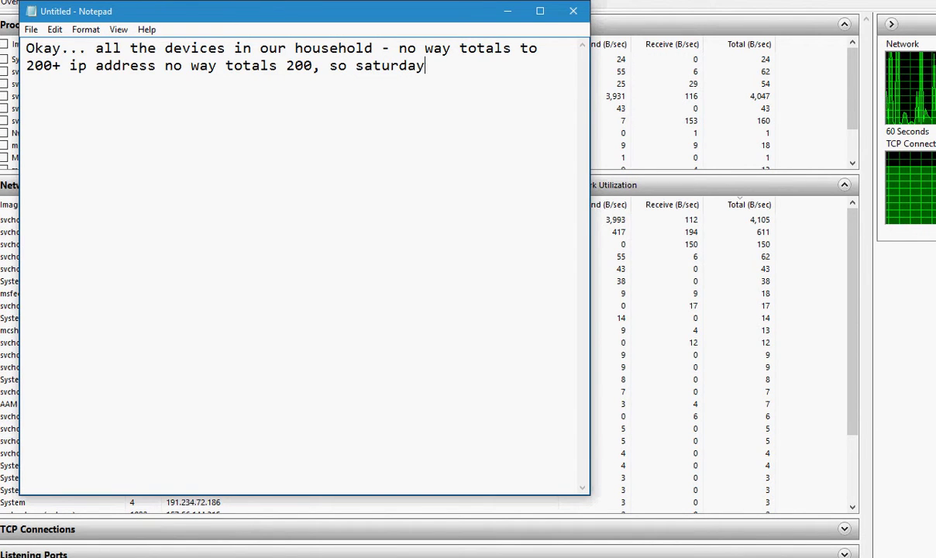
pyautogui.write('I will ')
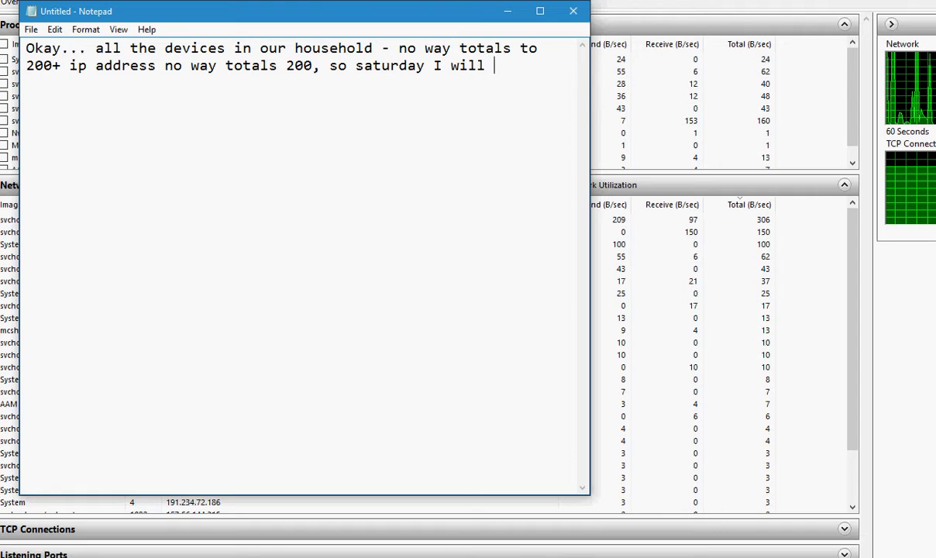
pyautogui.write('be having')
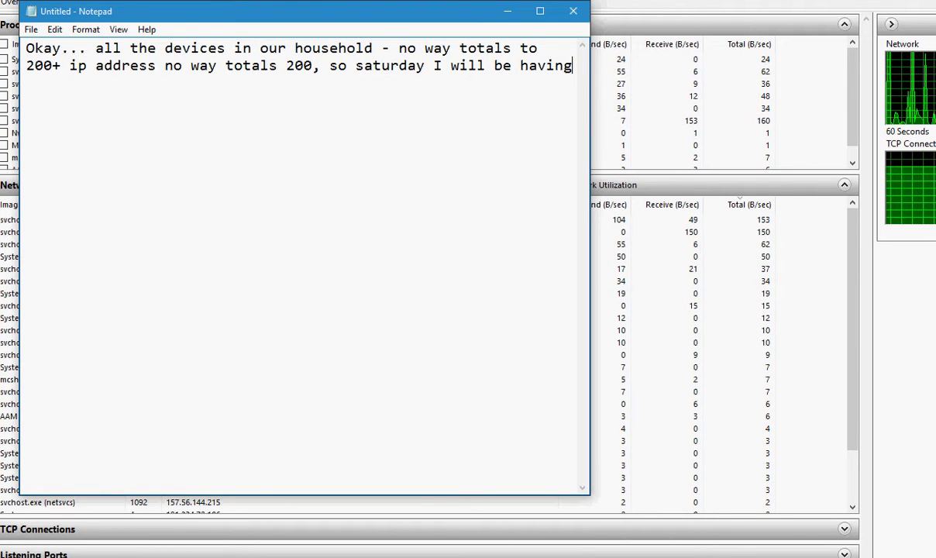
pyautogui.write(' the network password')
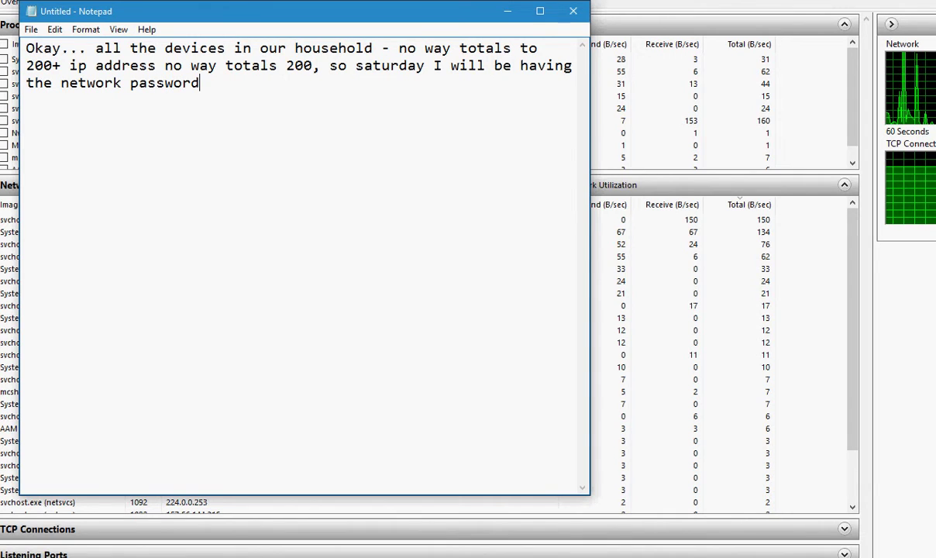
pyautogui.write('changed.')
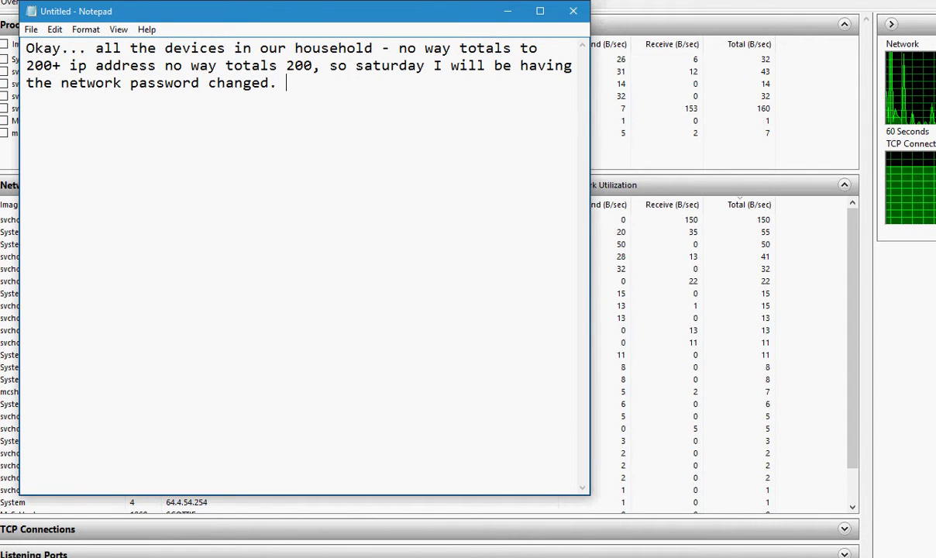
# Switch to Task Manager, bring its window fully into view and show the list of running processes
pyautogui.hotkey('alt', 'Tab')
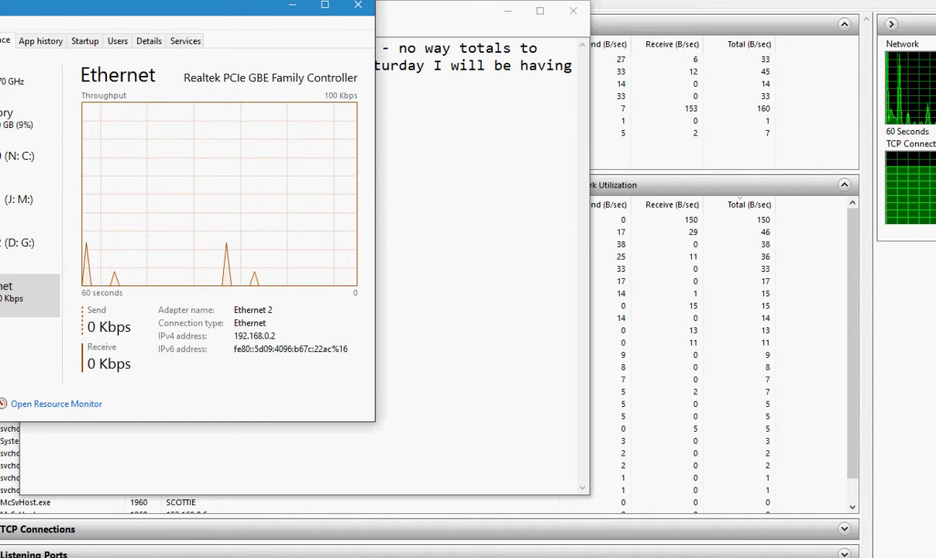
pyautogui.moveTo(143, 14); pyautogui.dragTo(236, 17)
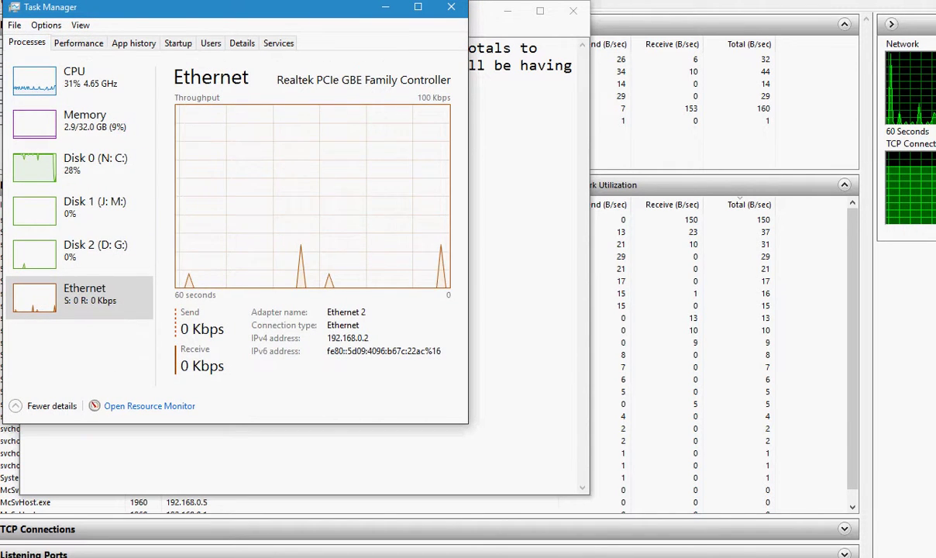
pyautogui.click(26, 42)
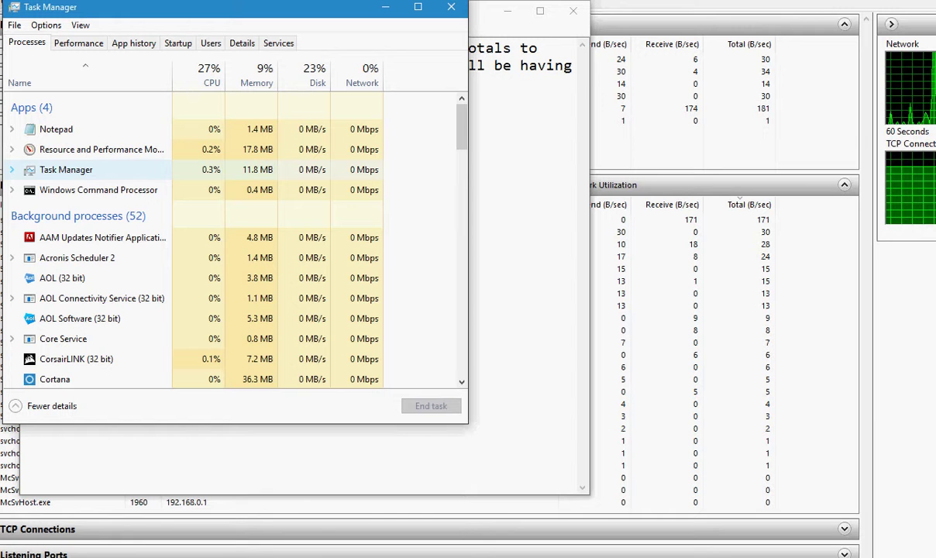
# Expand and collapse the Windows Command Processor, Notepad and Resource and Performance Monitor entries to check what runs under each
pyautogui.click(99, 190)
pyautogui.click(12, 190)
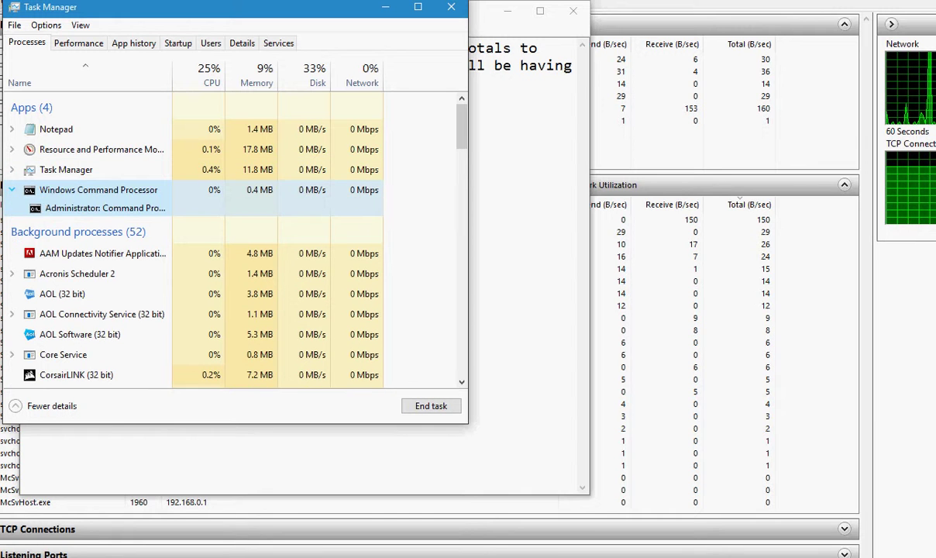
pyautogui.click(12, 190)
pyautogui.click(11, 129)
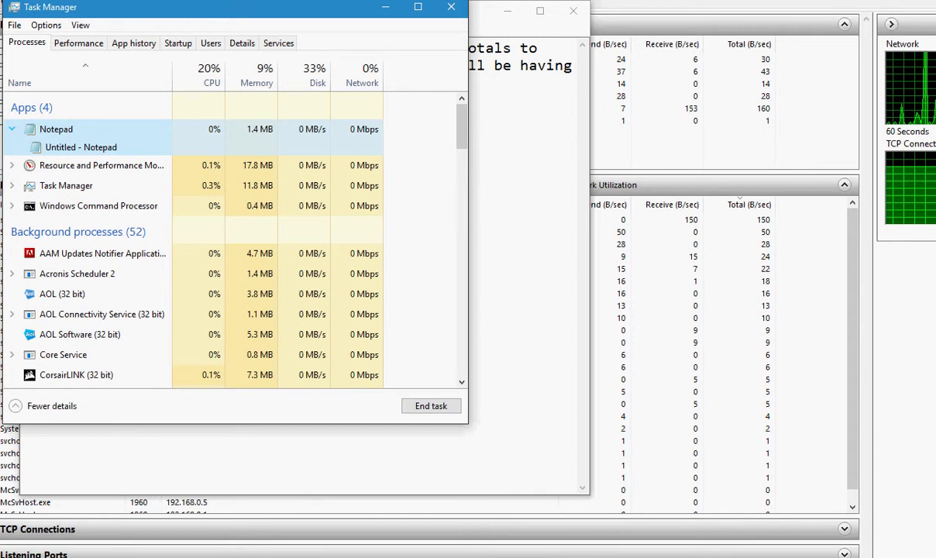
pyautogui.press('Left')
pyautogui.press('Down')
pyautogui.press('Right')
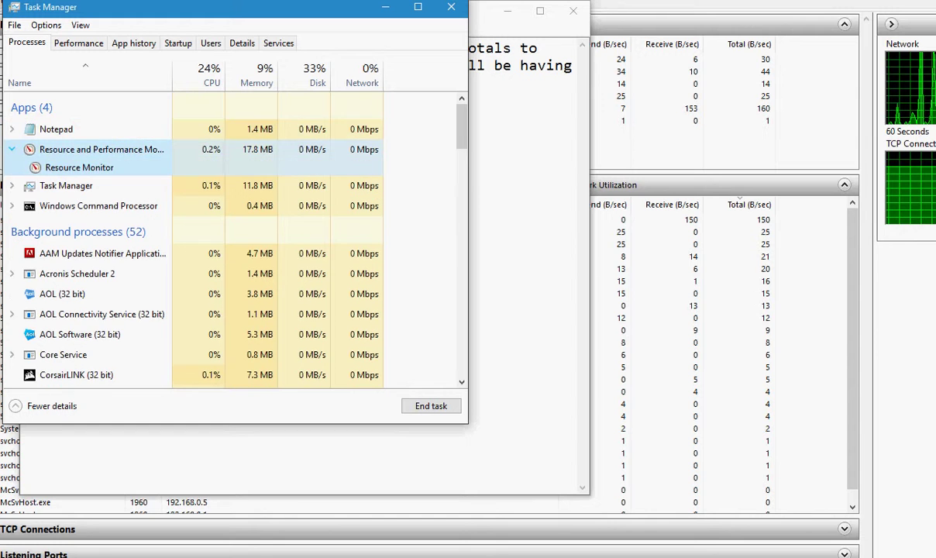
pyautogui.press('Left')
# Show the performance graphs of Disk 0 (N: C:) to check its activity and transfer rate
pyautogui.hotkey('ctrl', 'Tab')
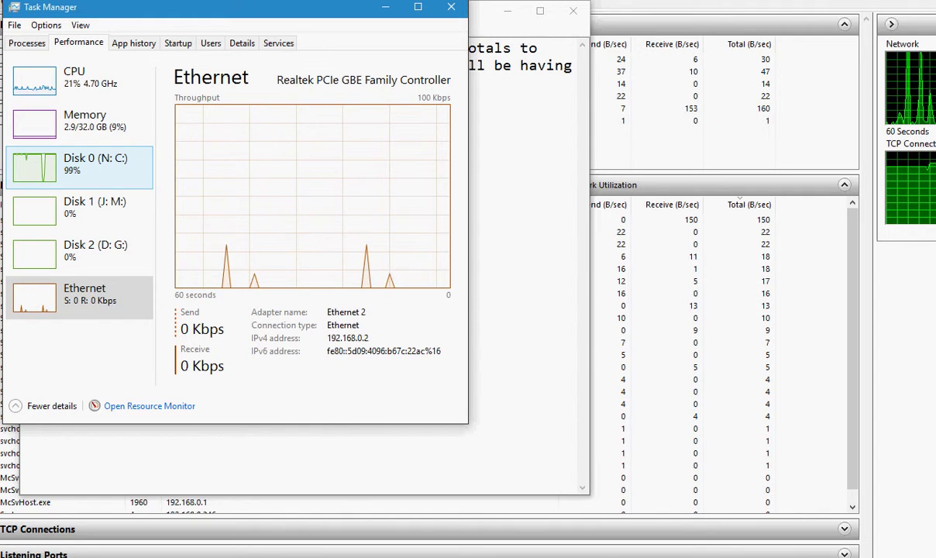
pyautogui.click(113, 163)
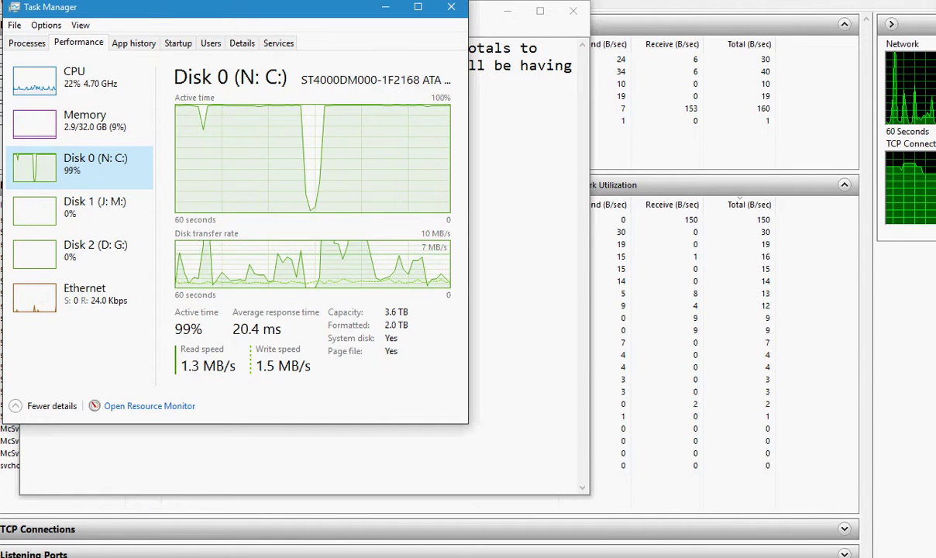
# Switch back to Resource Monitor and examine the memory use of the running processes
pyautogui.hotkey('alt', 'Tab')
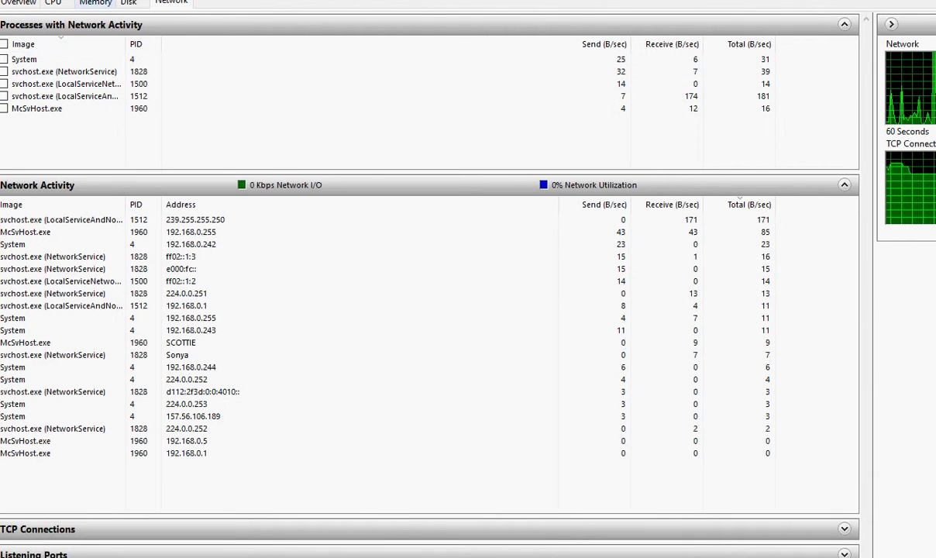
pyautogui.click(95, 2)
pyautogui.scroll(-2, 426, 244)
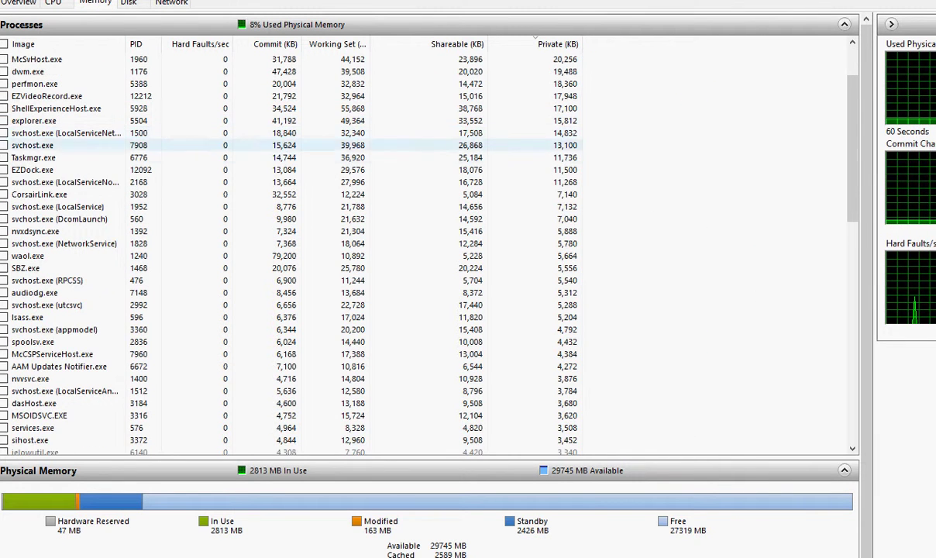
# Look through the processes further down the memory list, comparing their commit, working set and private memory
pyautogui.scroll(-2, 426, 244)
pyautogui.scroll(-10, 426, 244)
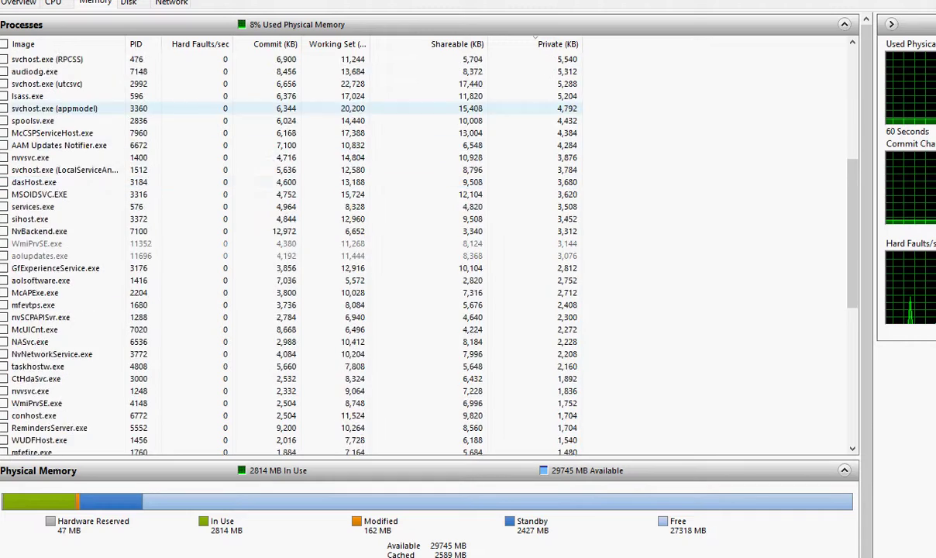
pyautogui.scroll(10, 426, 244)
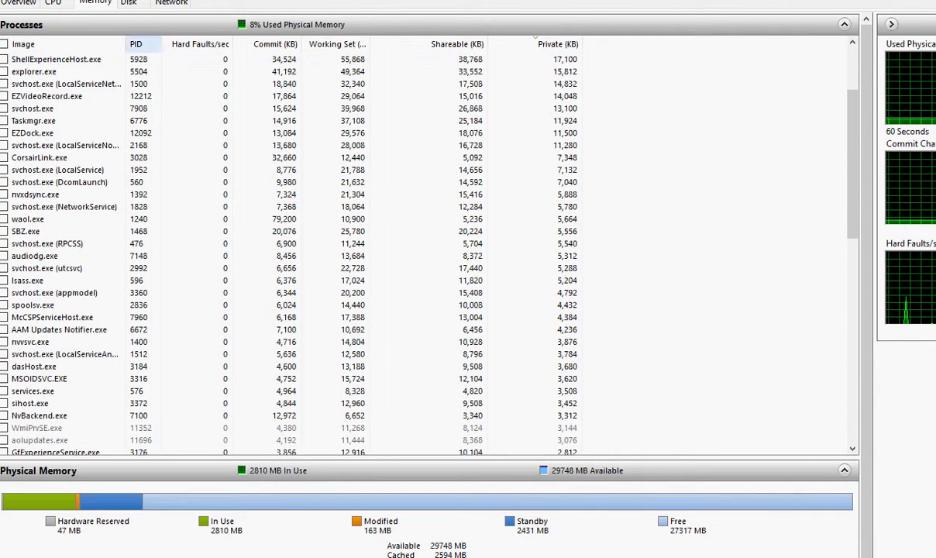
# Show the disk activity, filter it by all the listed processes and examine the files they read and write
pyautogui.click(129, 3)
pyautogui.click(286, 219)
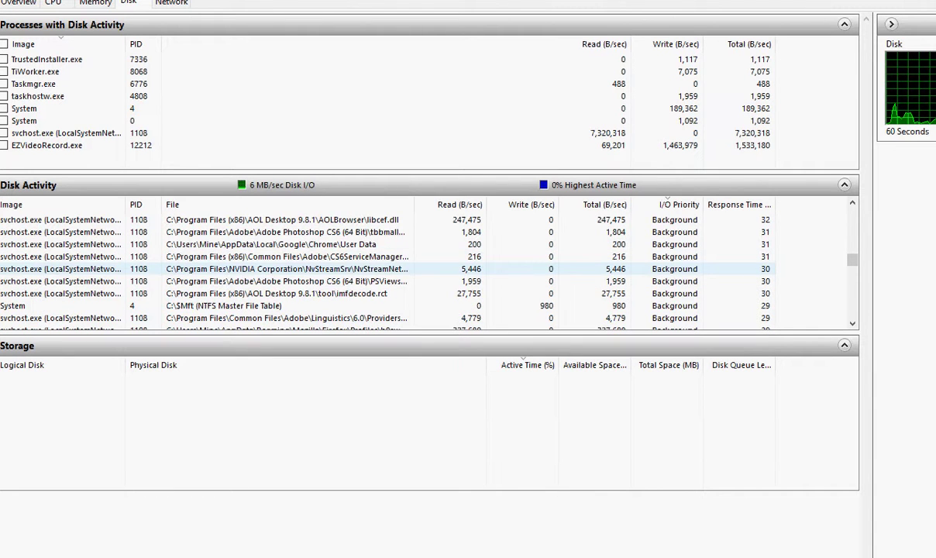
pyautogui.scroll(-1, 388, 269)
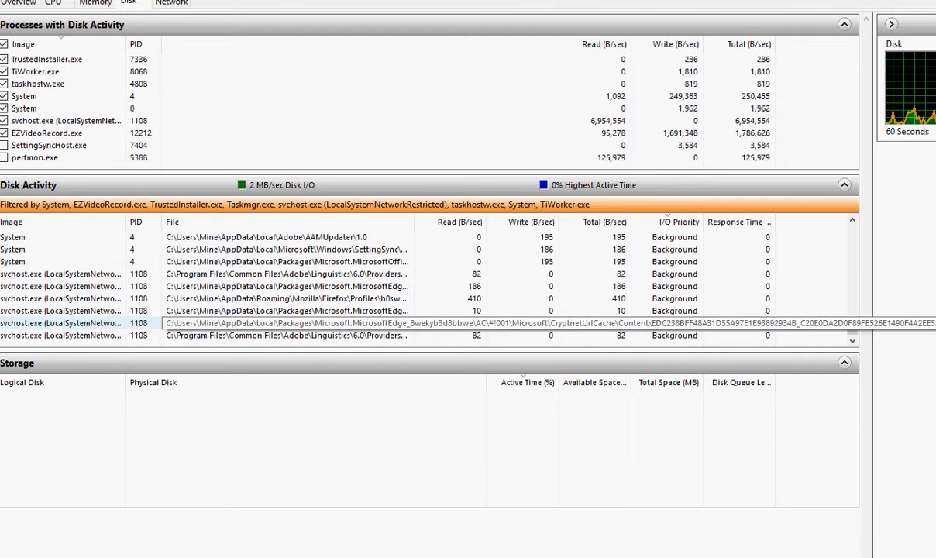
# Show the CPU usage of the filtered processes, look through their associated handles and collapse the handles section
pyautogui.click(53, 2)
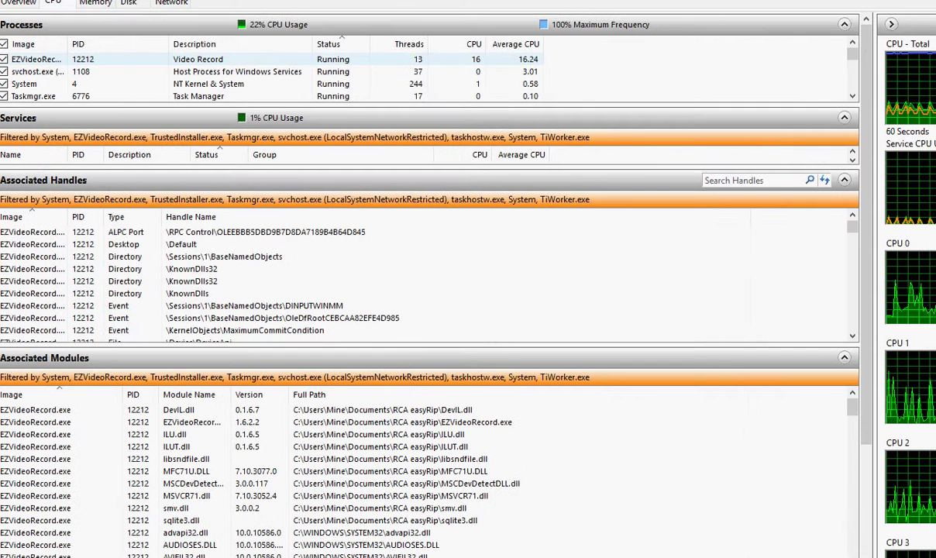
pyautogui.scroll(-2, 375, 232)
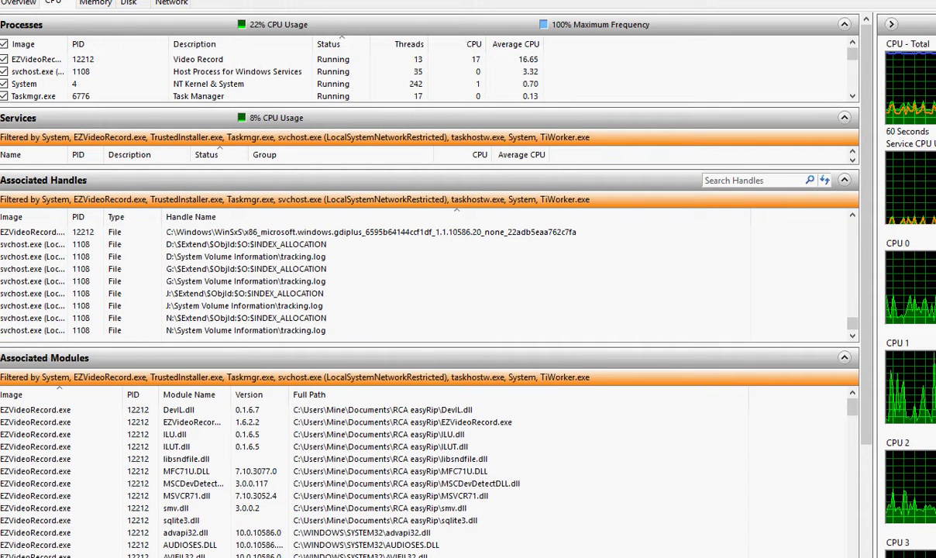
pyautogui.click(245, 330)
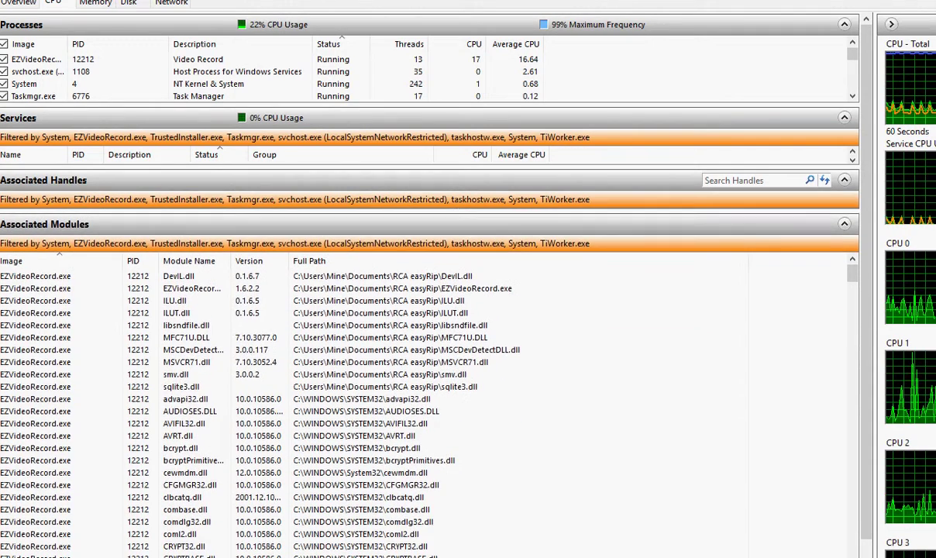
# Look through the associated modules of EZVideoRecord.exe and svchost.exe, and check the filtered processes' network activity
pyautogui.scroll(-3, 426, 436)
pyautogui.scroll(-20, 427, 410)
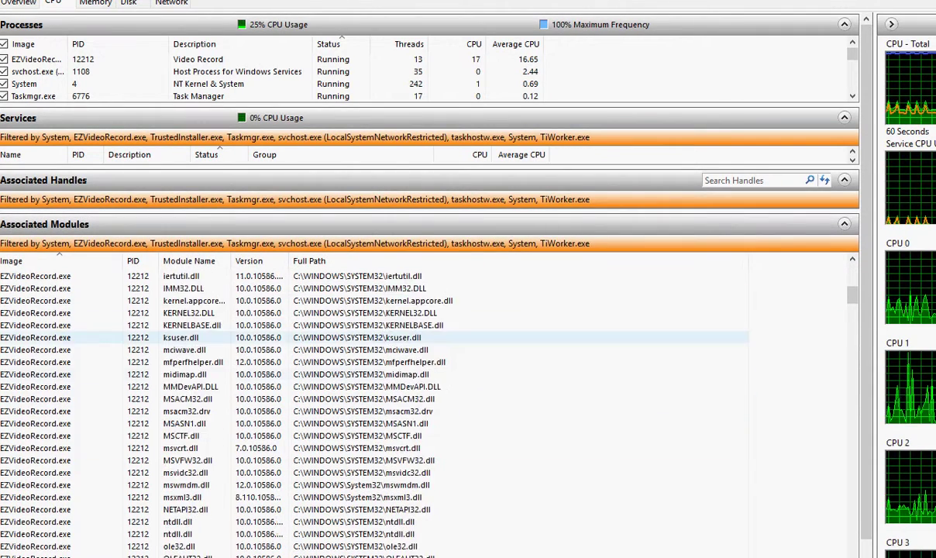
pyautogui.scroll(-5, 426, 411)
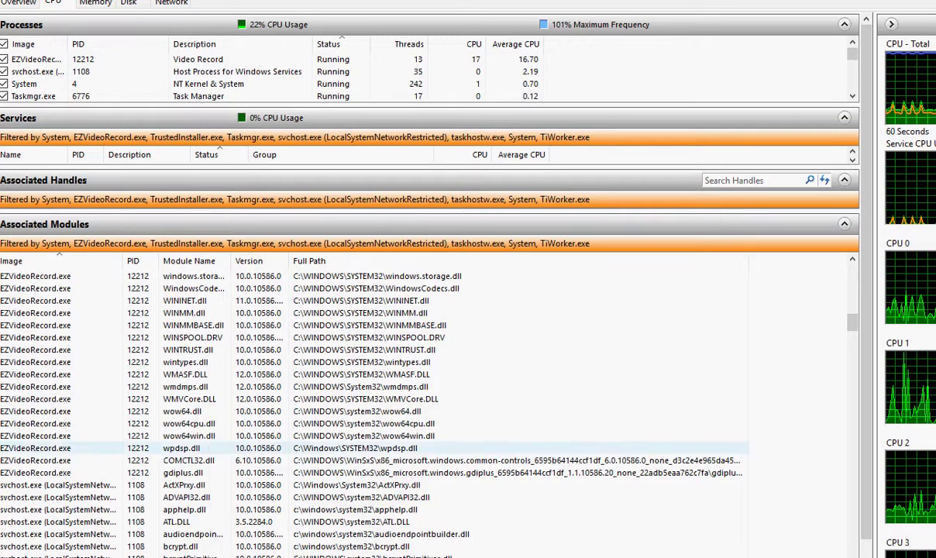
pyautogui.scroll(-20, 426, 411)
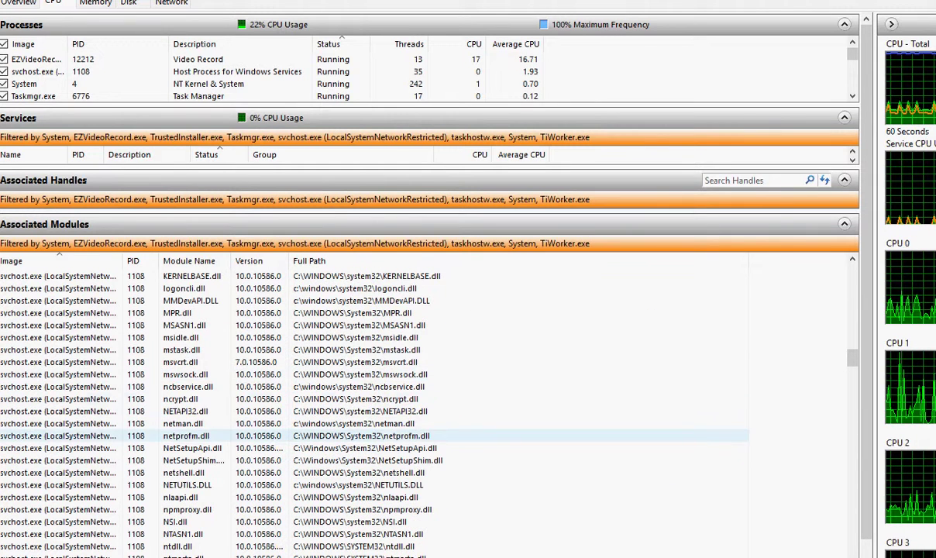
pyautogui.click(171, 2)
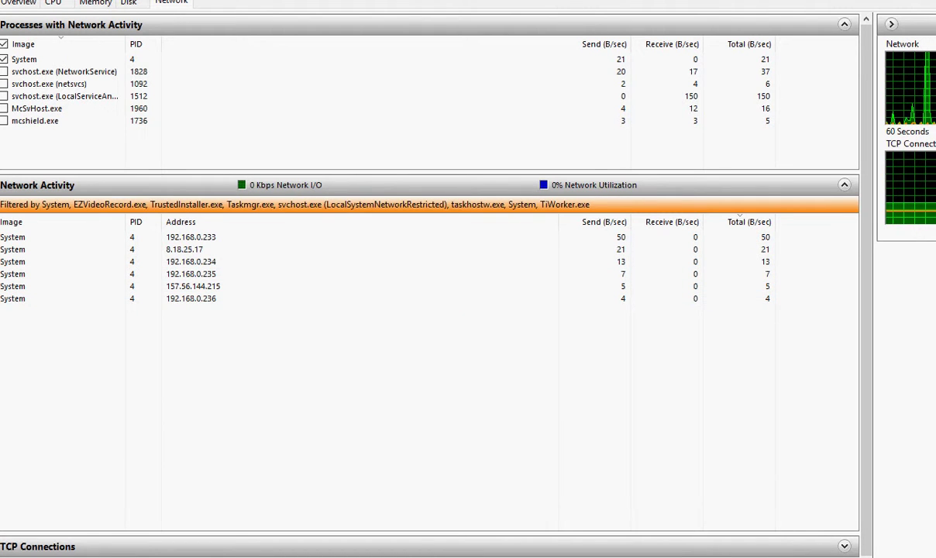
# Switch to Notepad and append "Those addresses cannot be legit!" to the note
pyautogui.hotkey('alt', 'Tab')
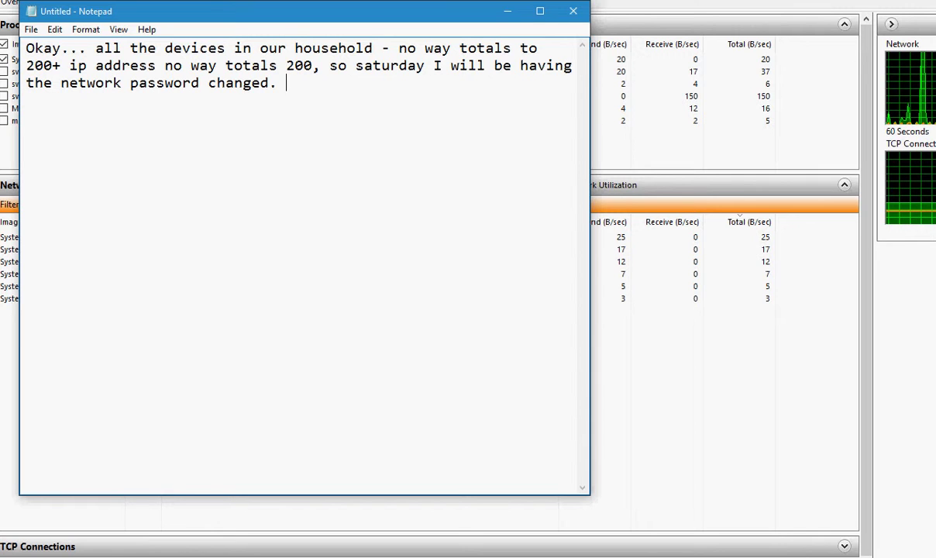
pyautogui.write('Those')
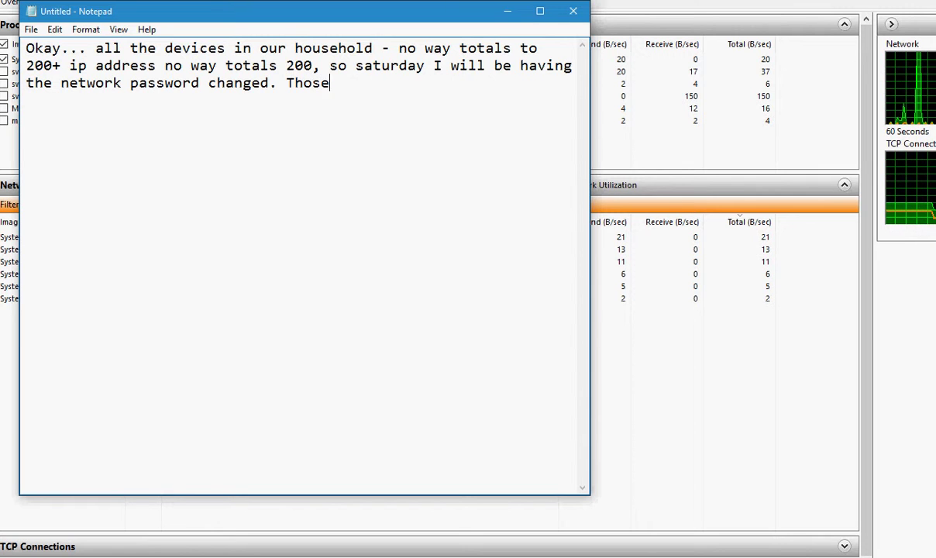
pyautogui.write(' addresse')
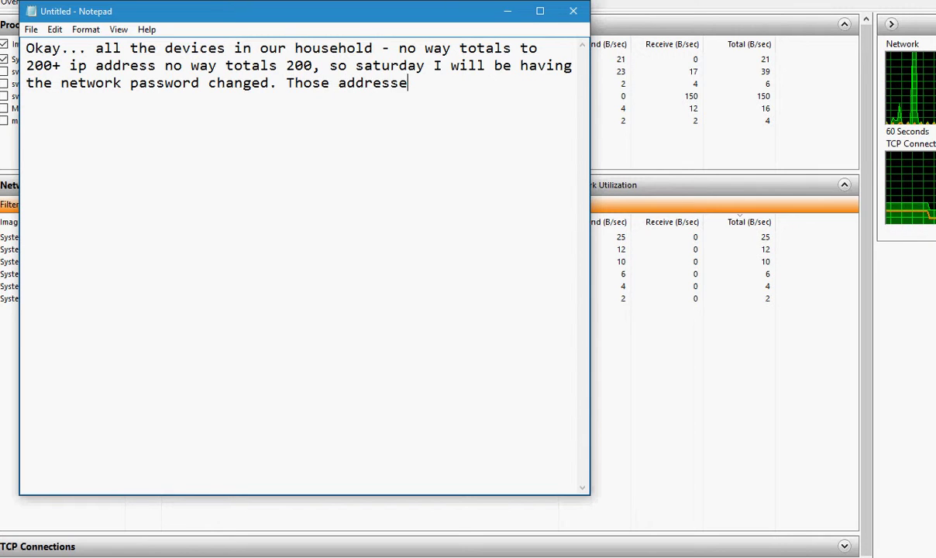
pyautogui.write('s cannot b')
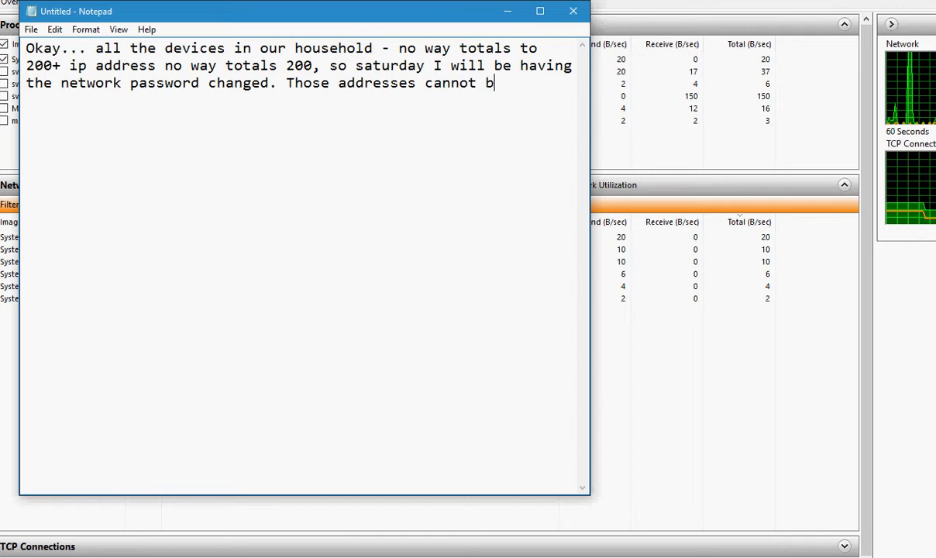
pyautogui.write('e legit')
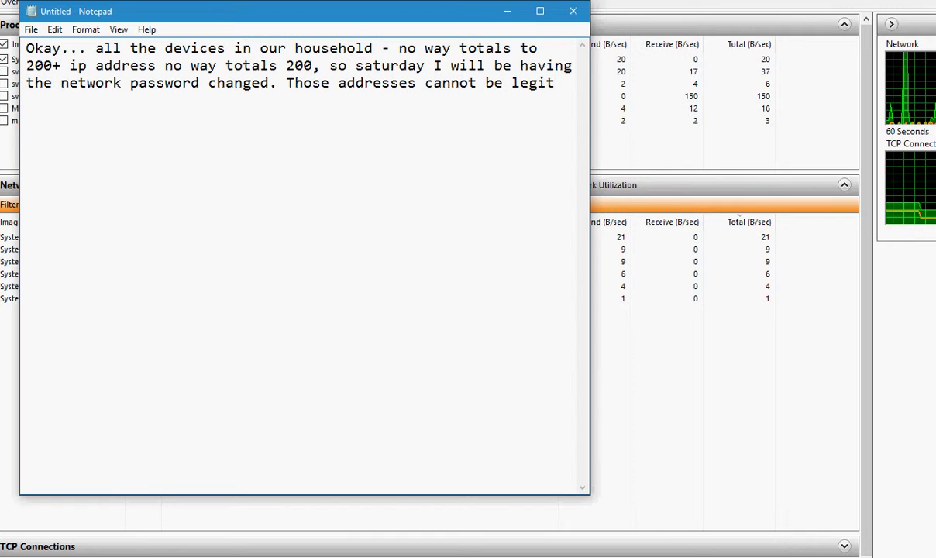
pyautogui.write('!')
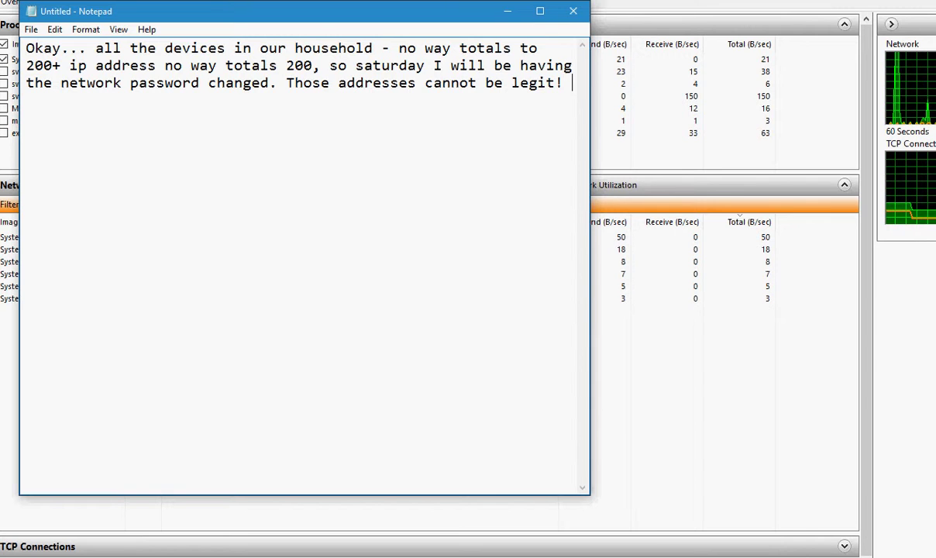
# Continue the note with the sentence "No way no how any would be in such high numbers."
pyautogui.write('No way ')
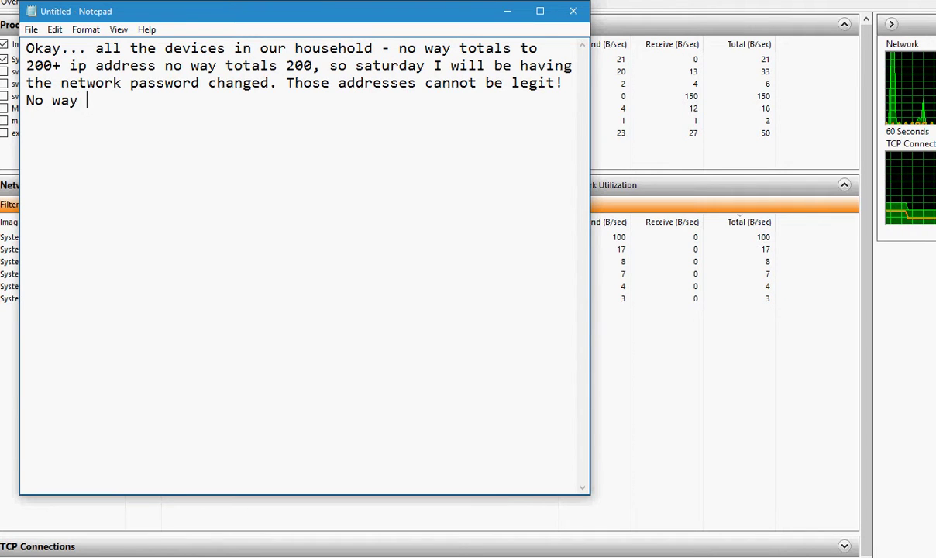
pyautogui.write('no how ')
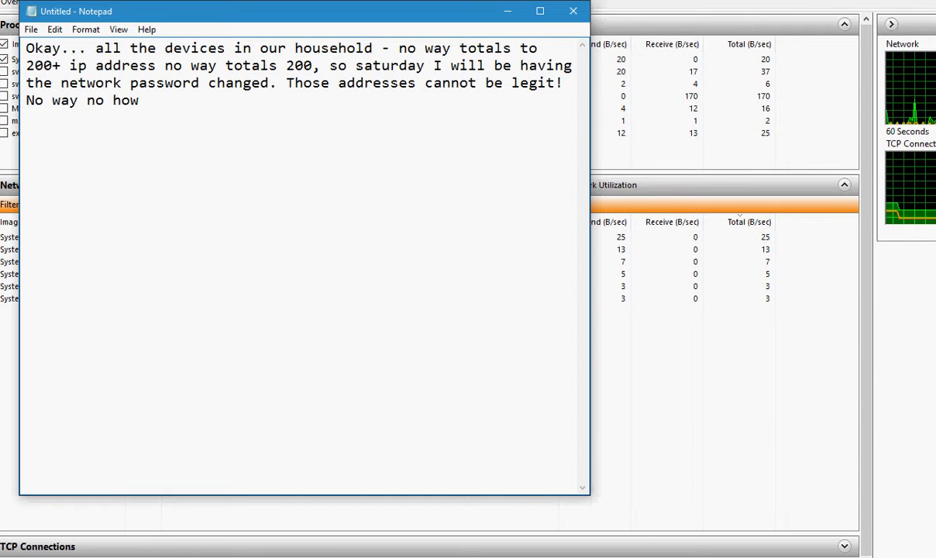
pyautogui.write('any')
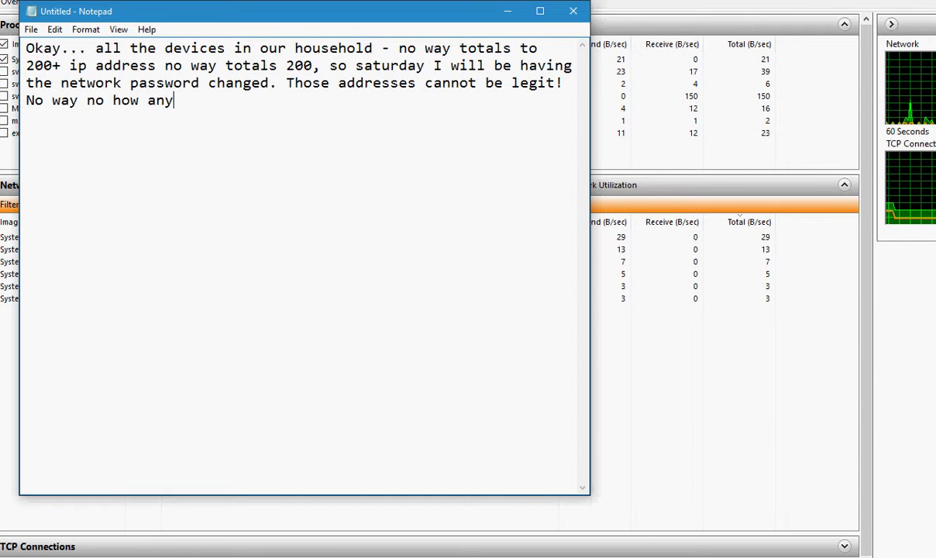
pyautogui.write(' would be ')
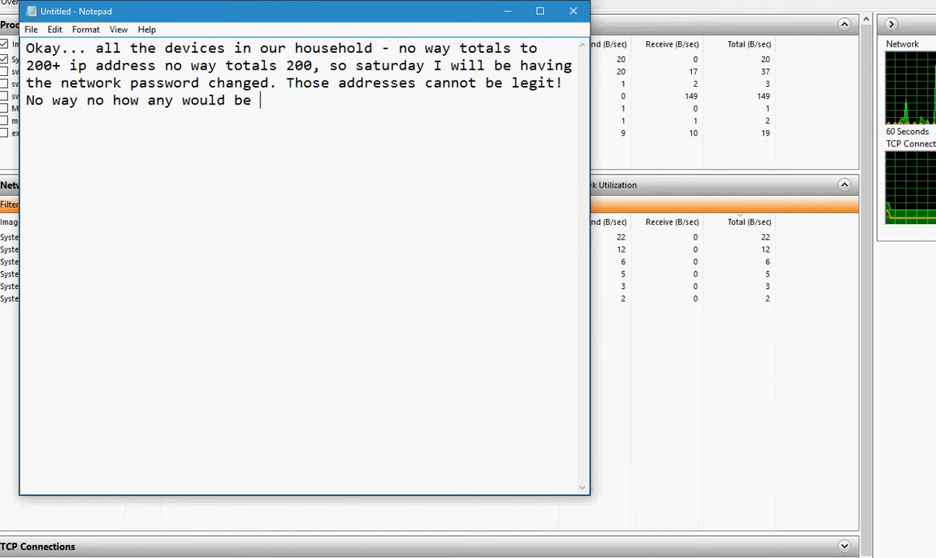
pyautogui.write('in such h')
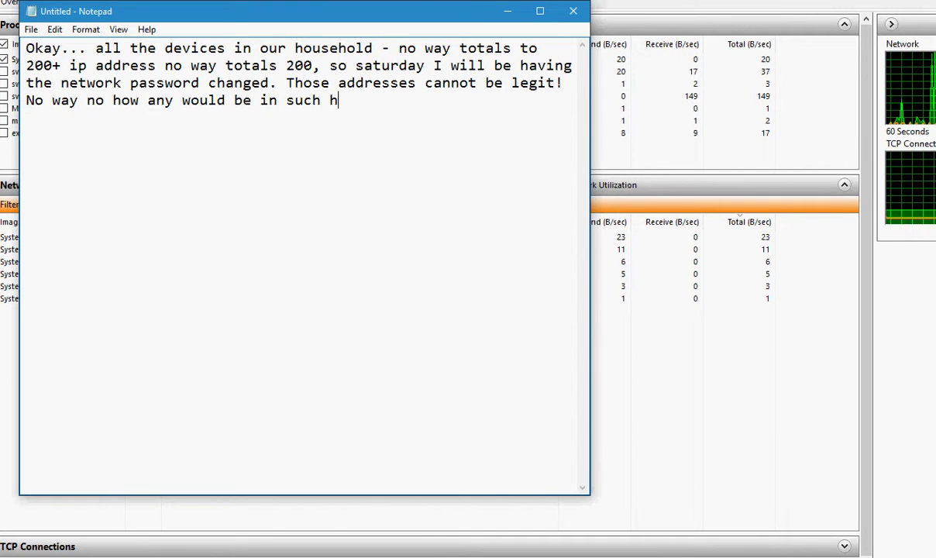
pyautogui.write('igh num')
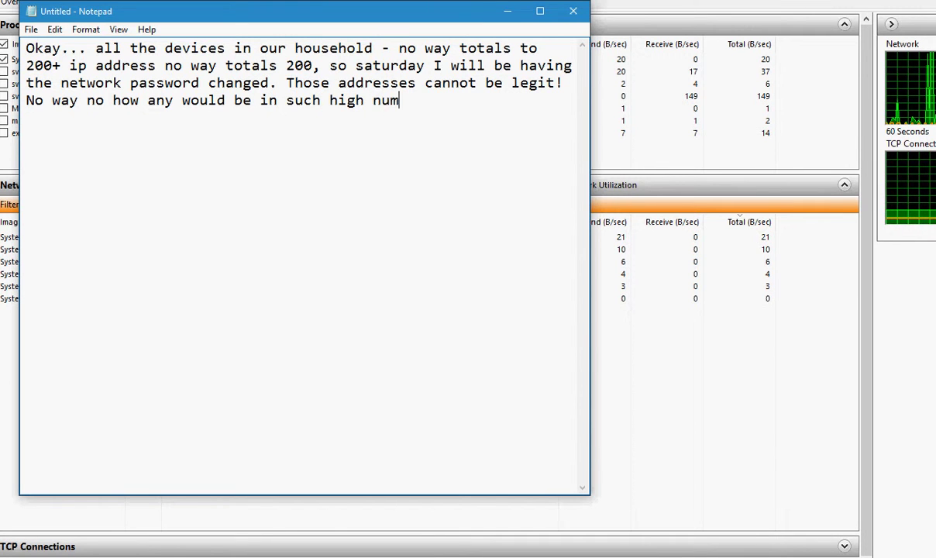
pyautogui.write('bers. ')
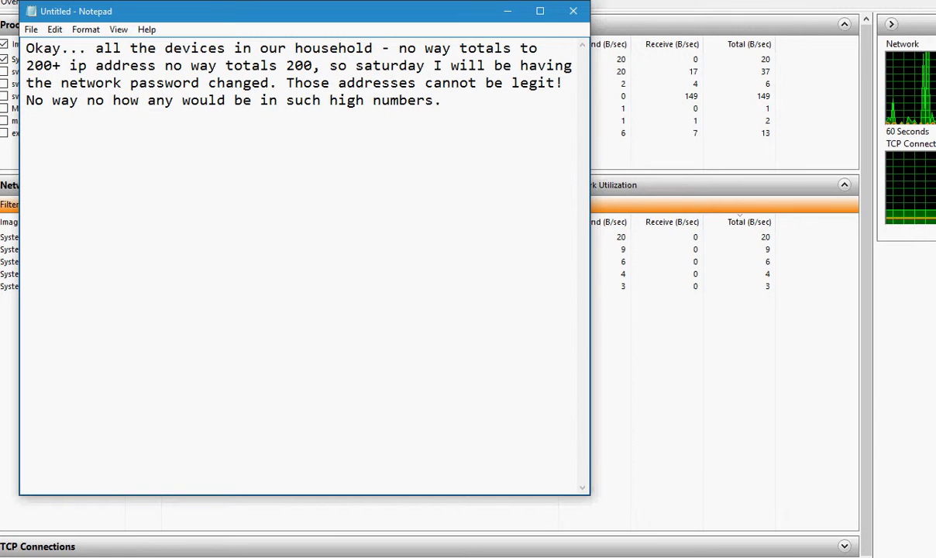
# Add "No way no how my son's pc is connecting to mine when I have disabled networking" to the note
pyautogui.write('No way ')
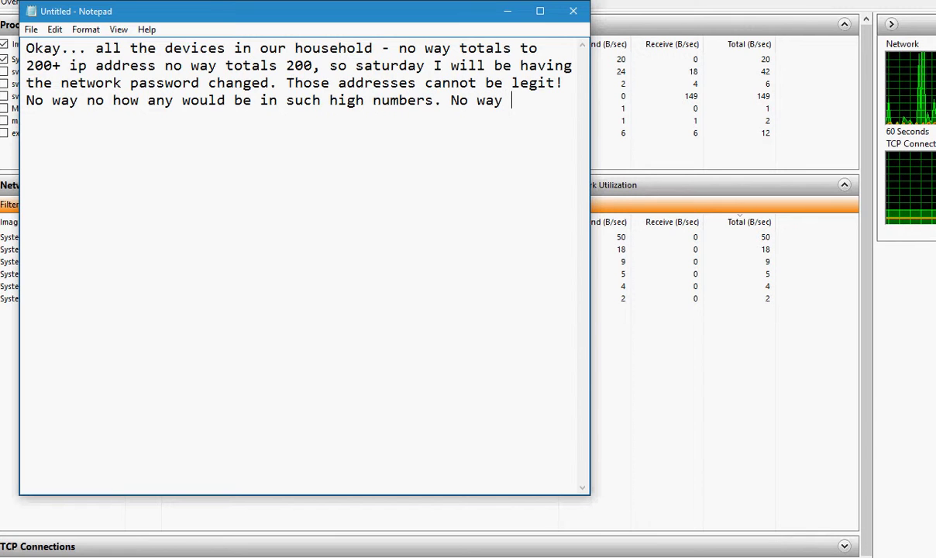
pyautogui.write('no how my ')
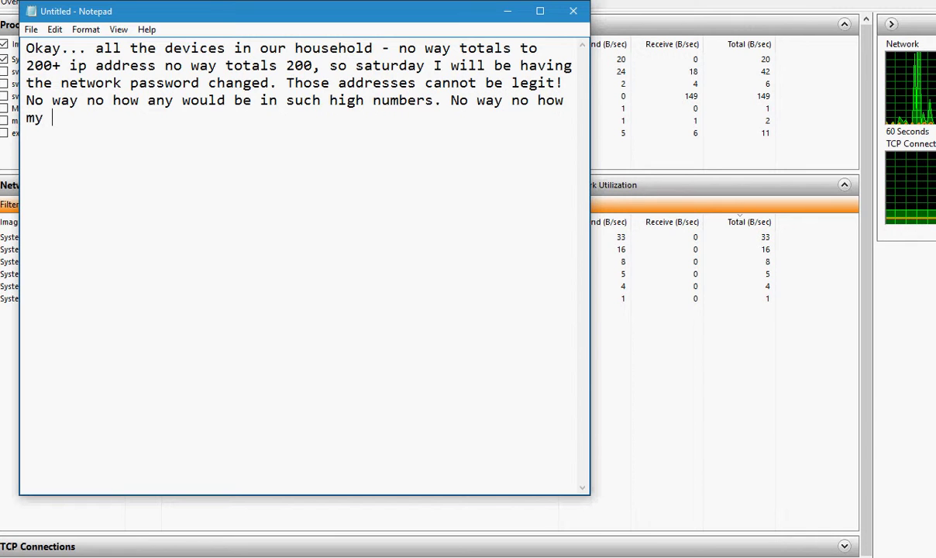
pyautogui.write("son's pc")
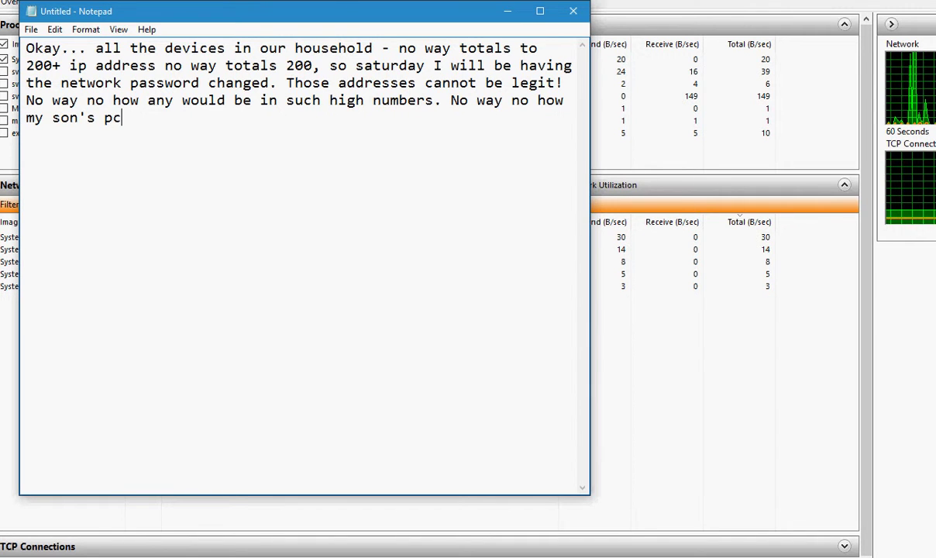
pyautogui.write(' is co')
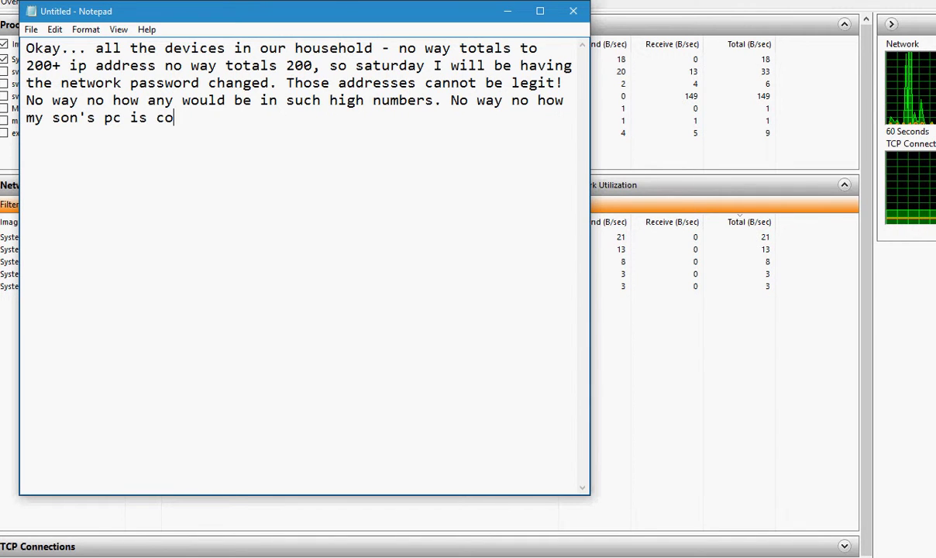
pyautogui.write('nnecting')
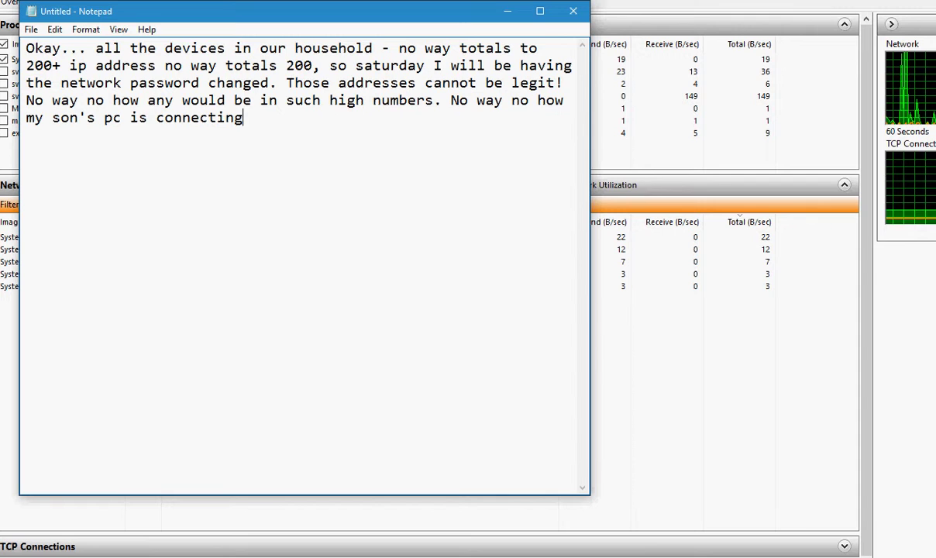
pyautogui.write(' to mine when')
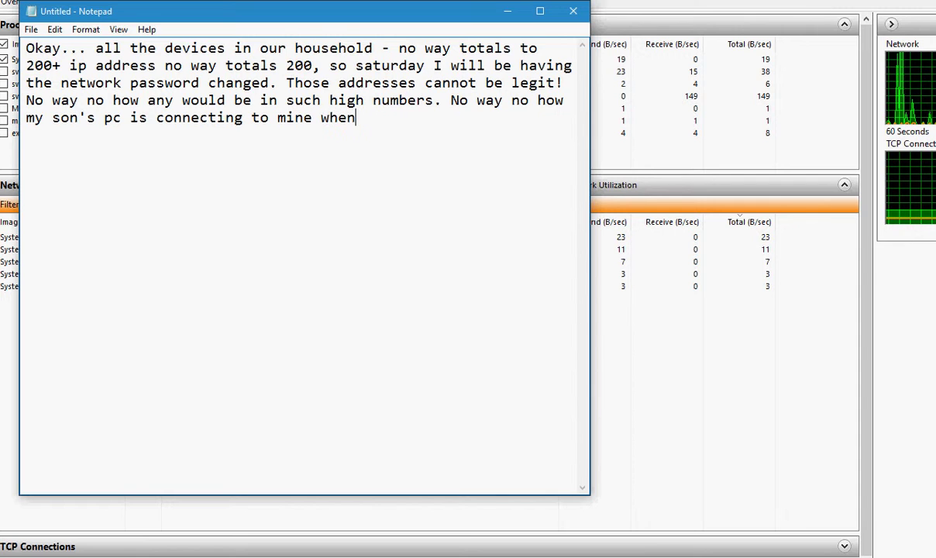
pyautogui.write(' I have d')
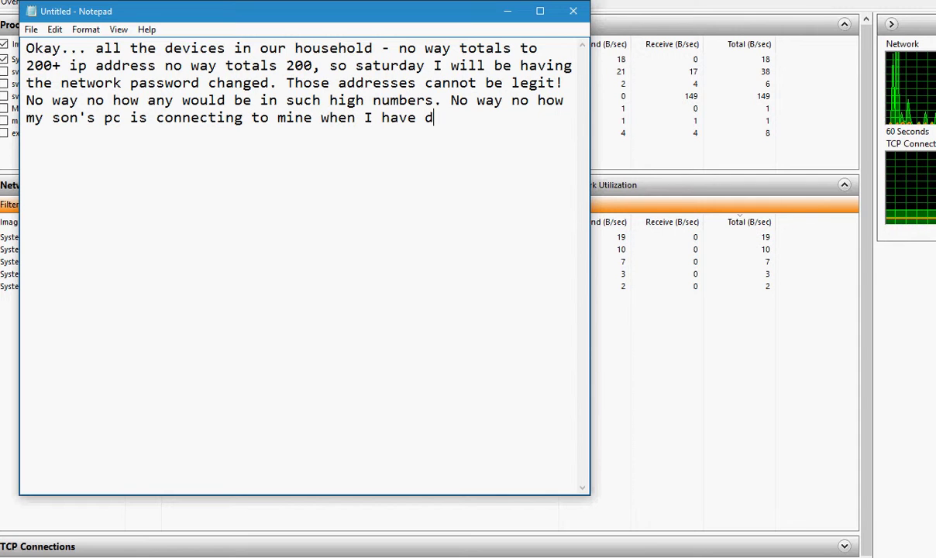
pyautogui.write('isabled ne')
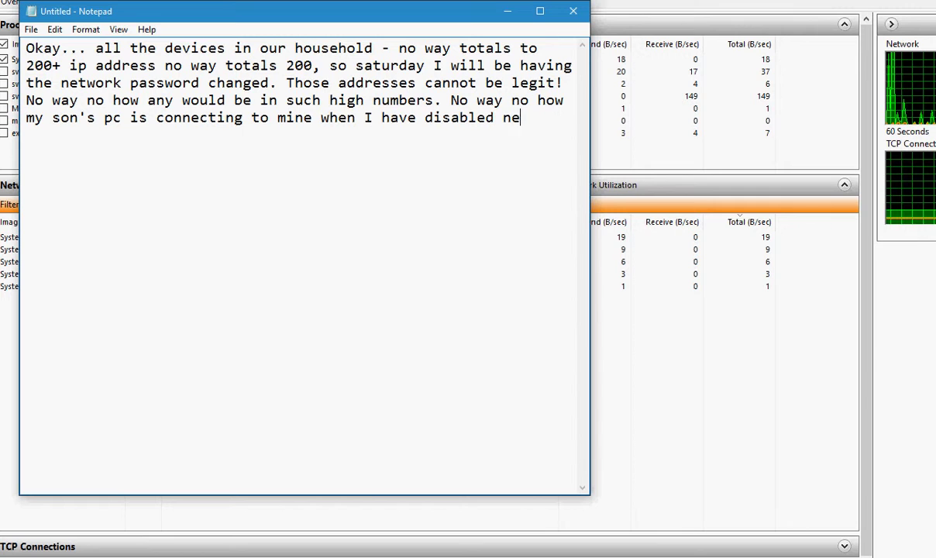
pyautogui.write('tworking')
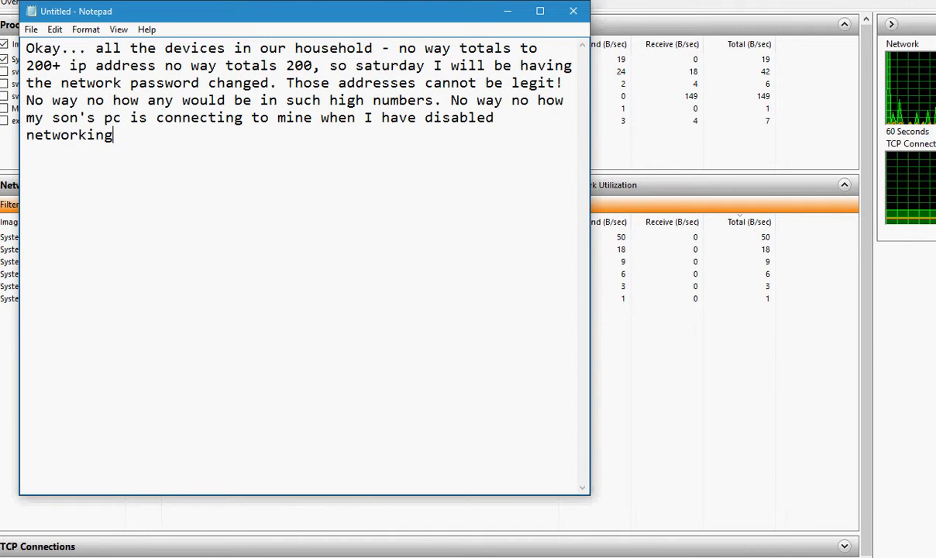
# Continue the note with ". And his computer shows no viruses or threats as well as mine!"
pyautogui.write('. And h')
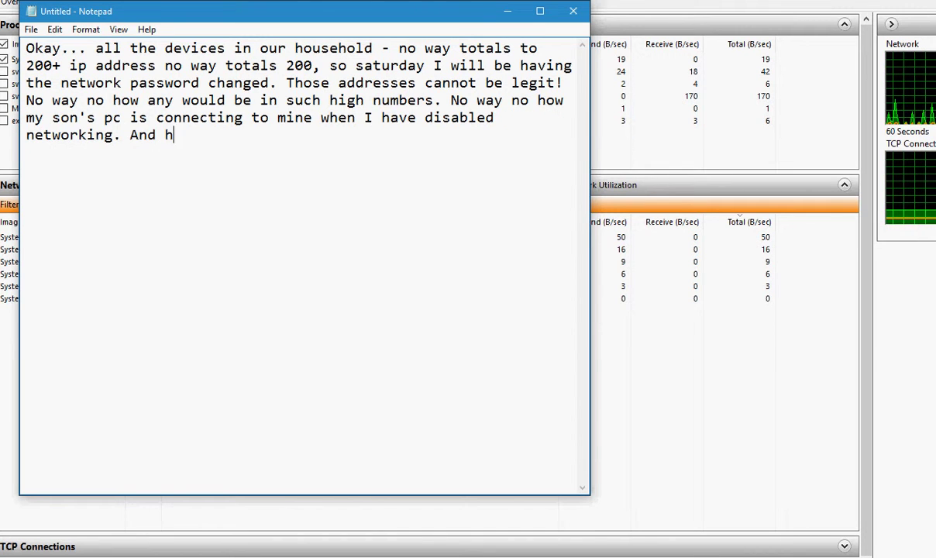
pyautogui.write('is comput')
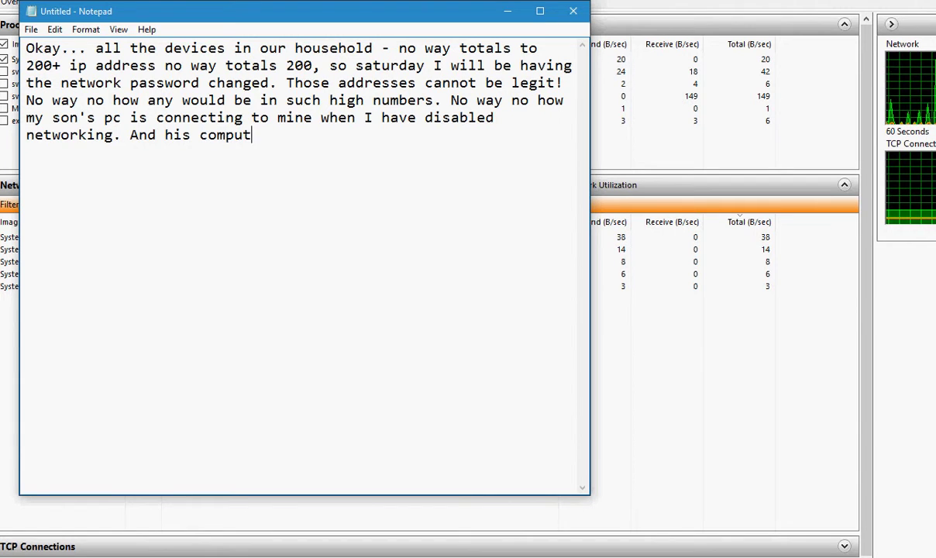
pyautogui.write('er shows n')
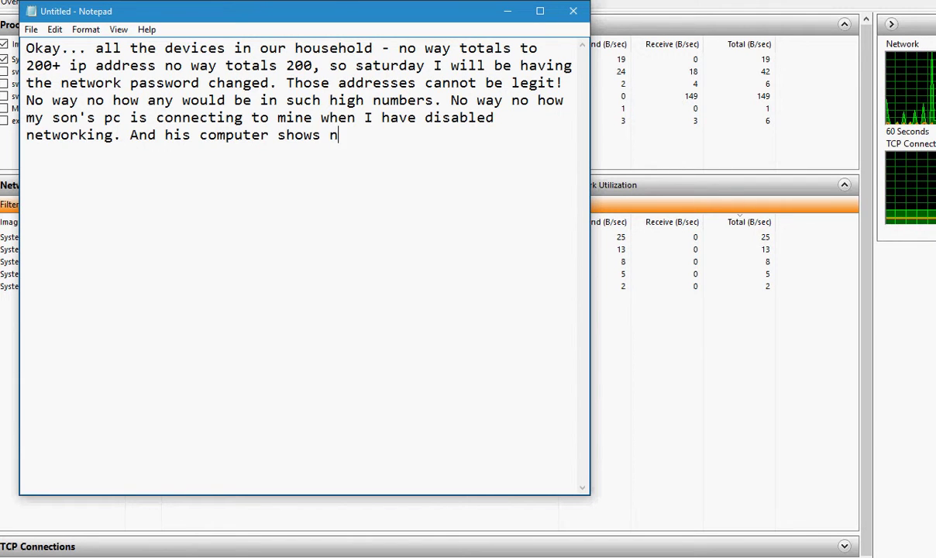
pyautogui.write('o vi')
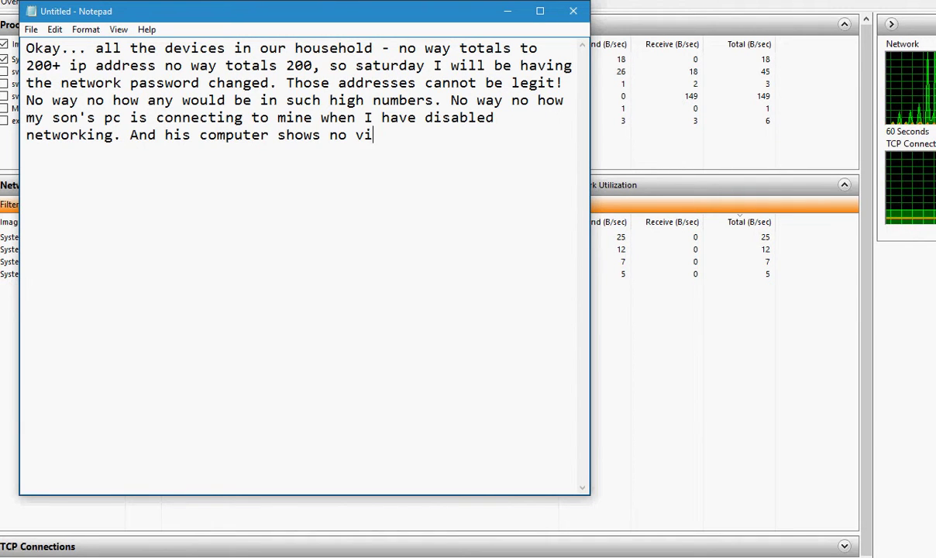
pyautogui.write('ruses or th')
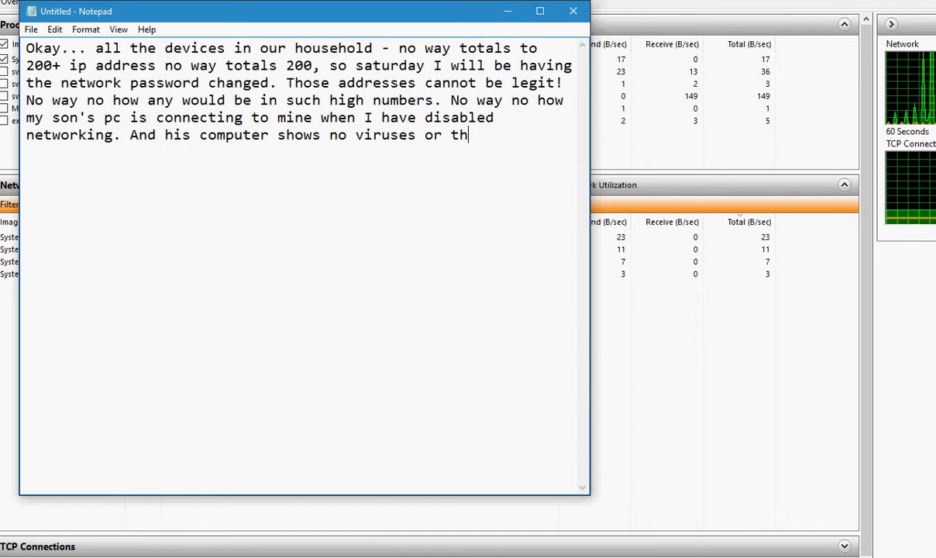
pyautogui.write('reats as wel')
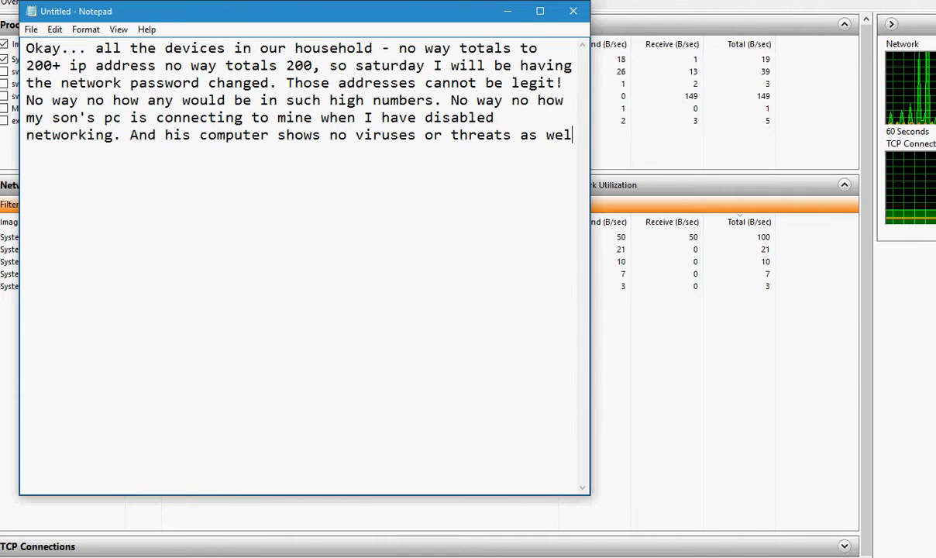
pyautogui.write('l as mine')
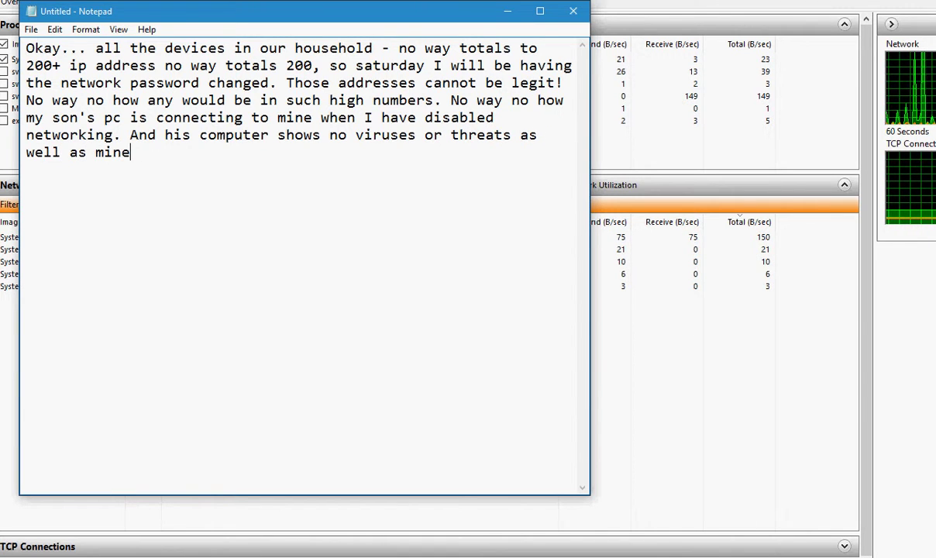
pyautogui.write('!')
pyautogui.write('.')
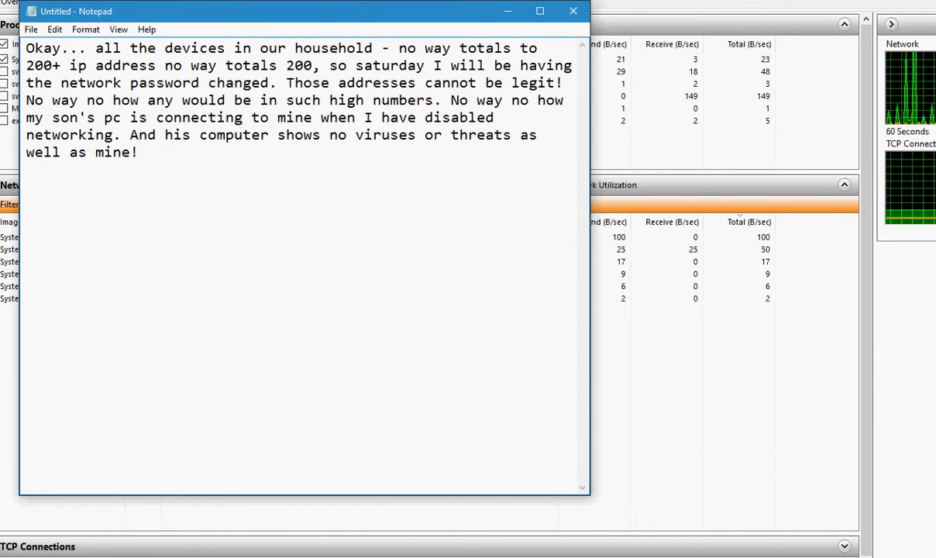
# Begin a new sentence in the note: "Every device in this house, from desktop, laptop, tablet or phone"
pyautogui.write(' Every de')
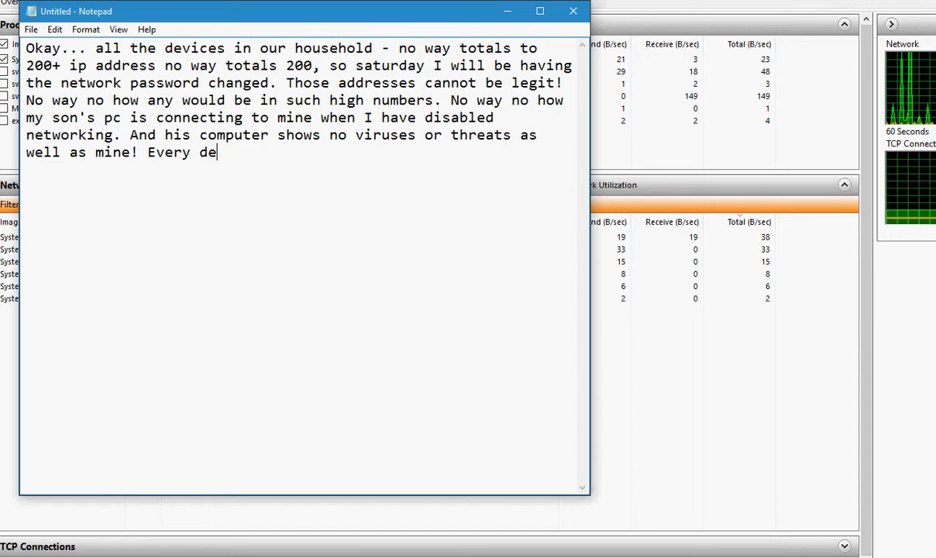
pyautogui.write('vice in t')
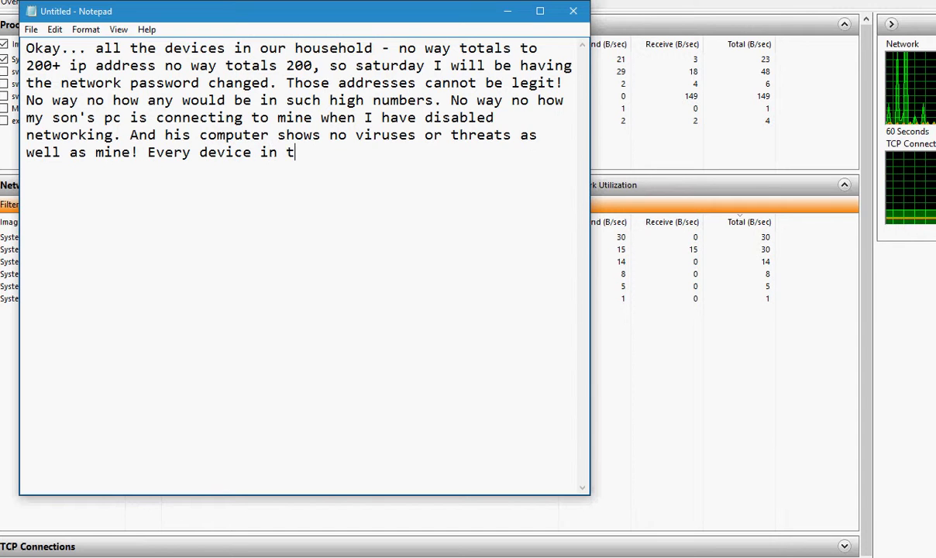
pyautogui.write('his house')
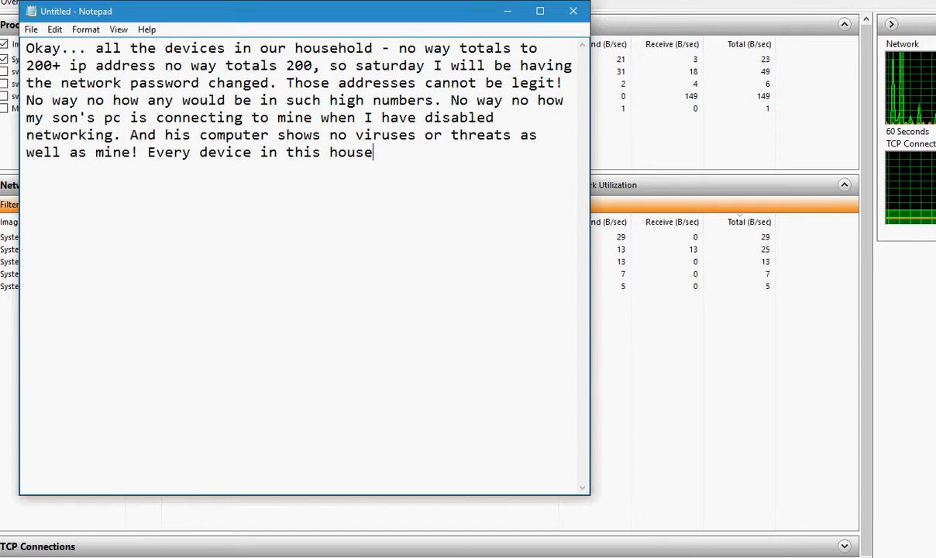
pyautogui.write(', from ')
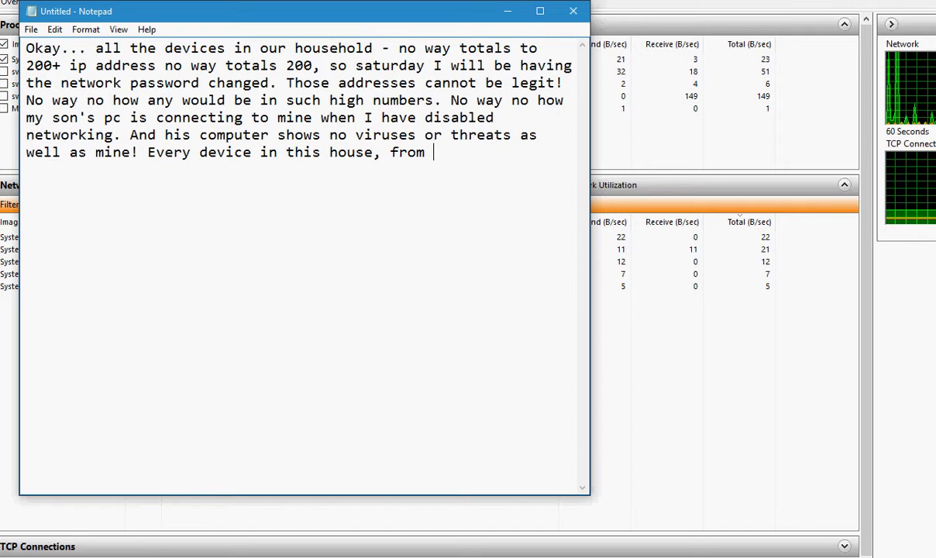
pyautogui.write('deskto')
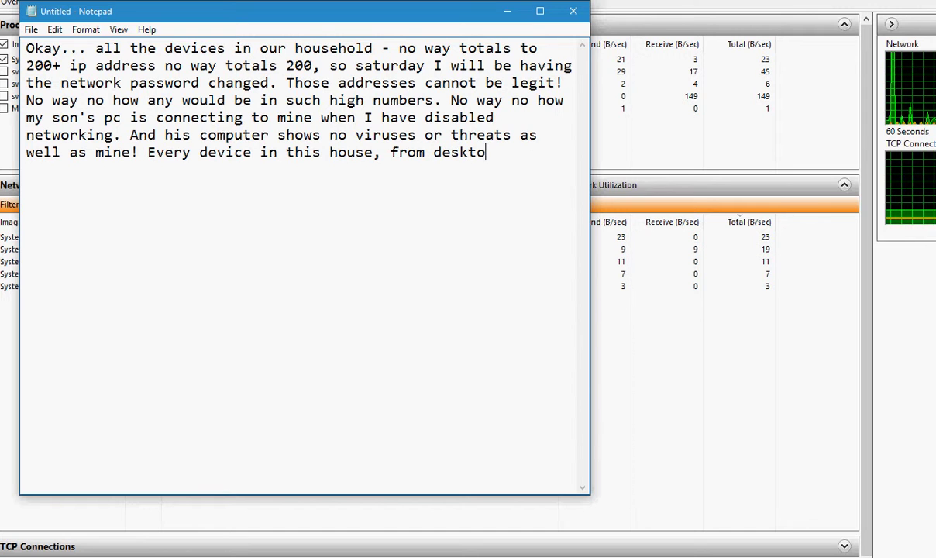
pyautogui.write('p, lap')
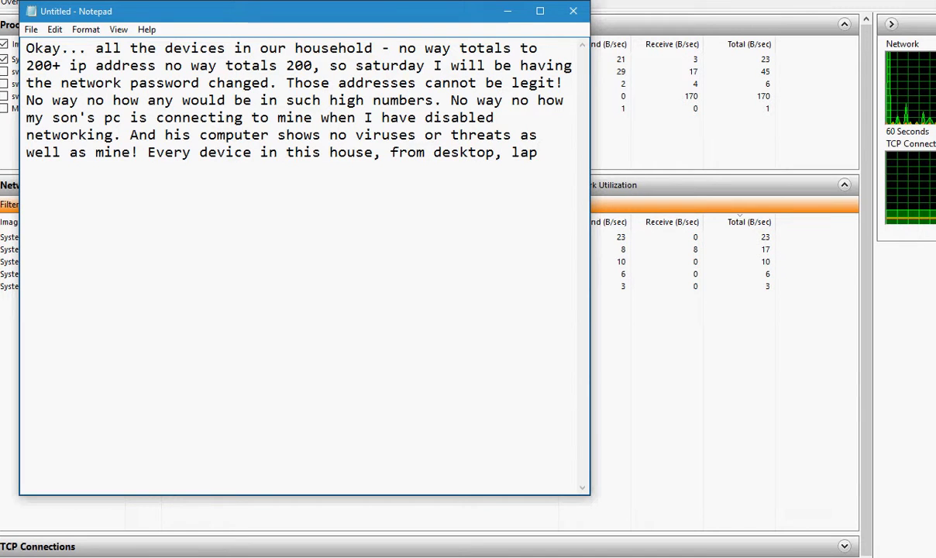
pyautogui.write('top,')
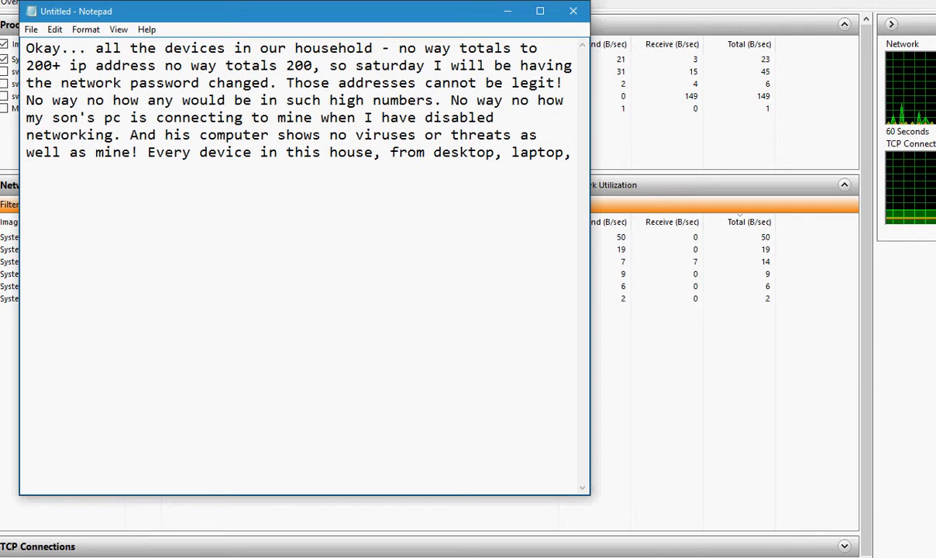
pyautogui.write(' tablet o')
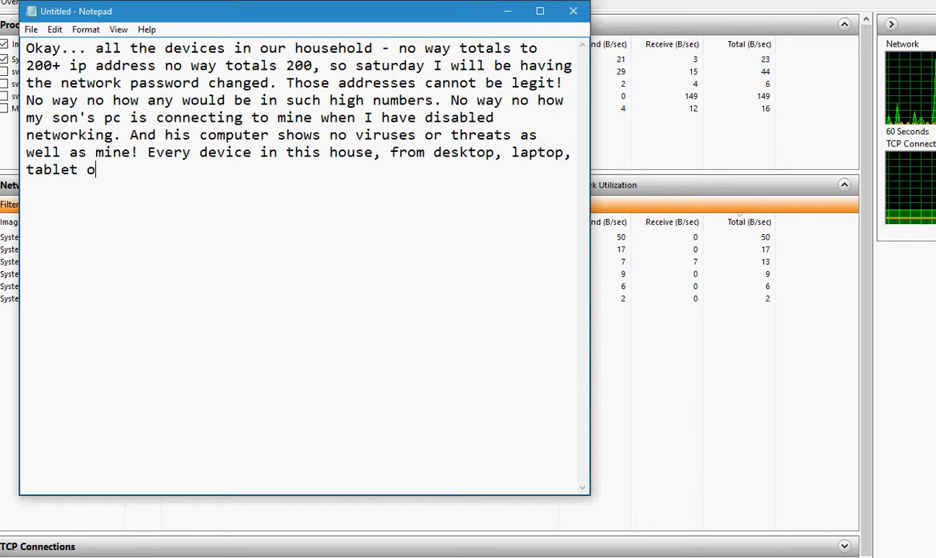
pyautogui.write('r phone')
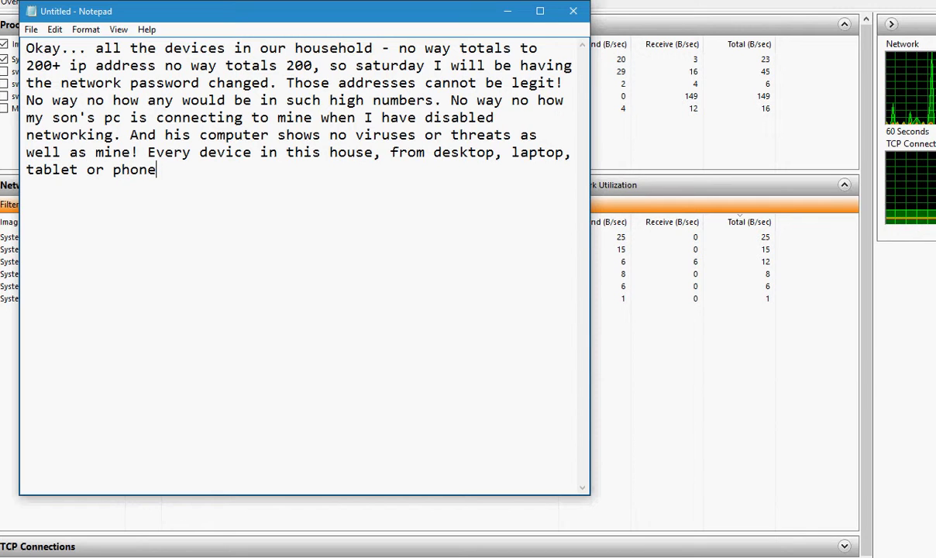
# Continue the sentence about household devices with ", is protected with "Total Access""
pyautogui.write(', is con')
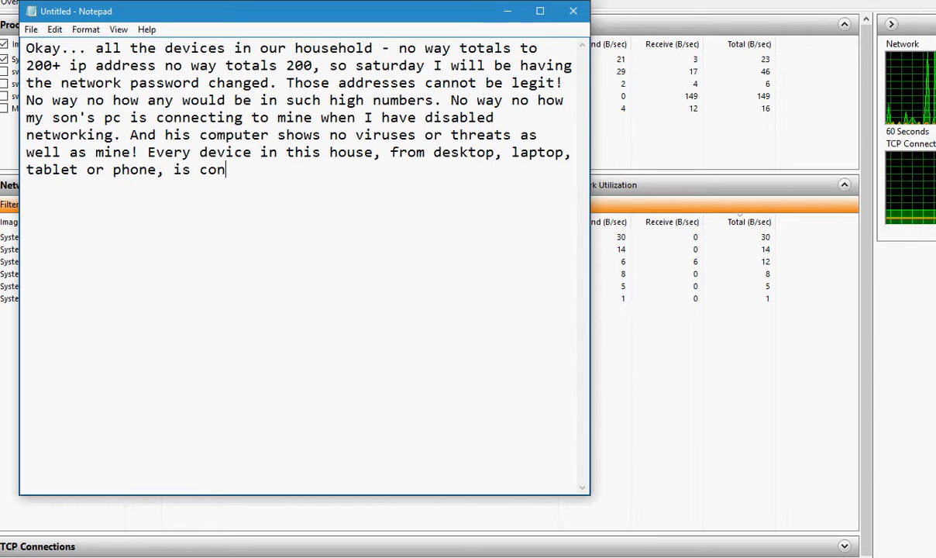
pyautogui.press('BackSpace')
pyautogui.press('BackSpace')
pyautogui.press('BackSpace')
pyautogui.write('p')
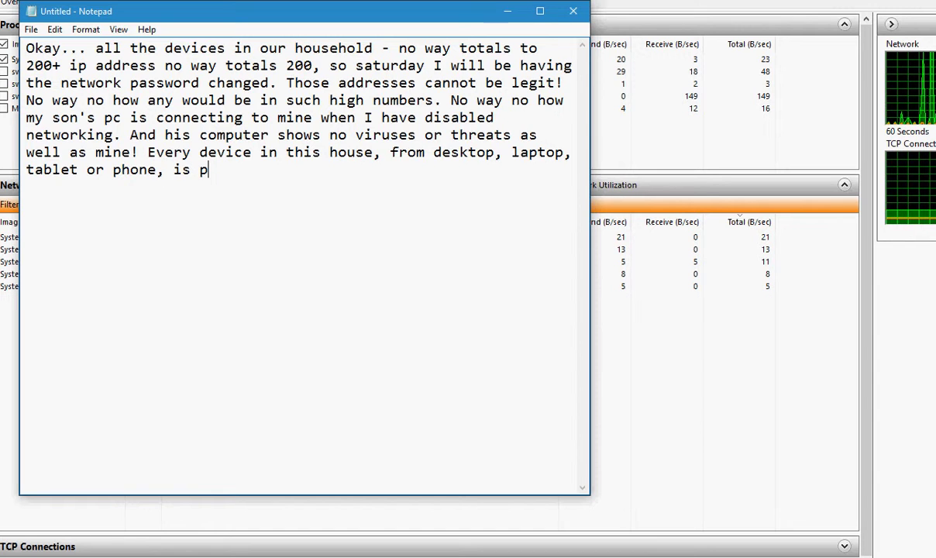
pyautogui.write('rotected w')
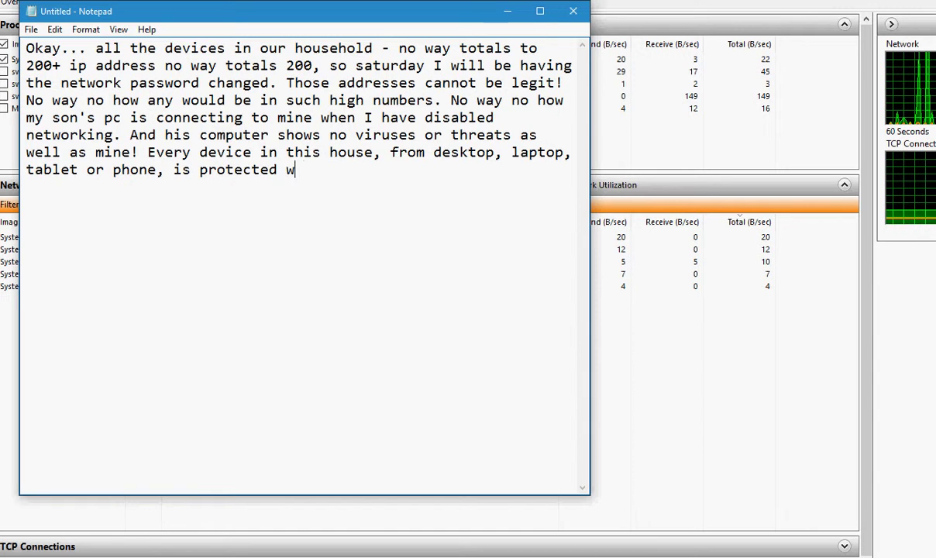
pyautogui.write('ith "')
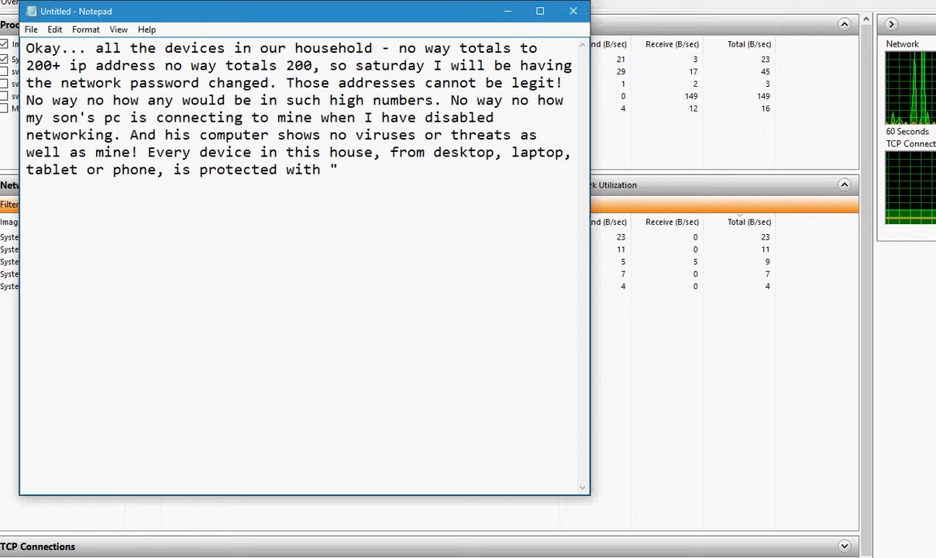
pyautogui.write('Tot')
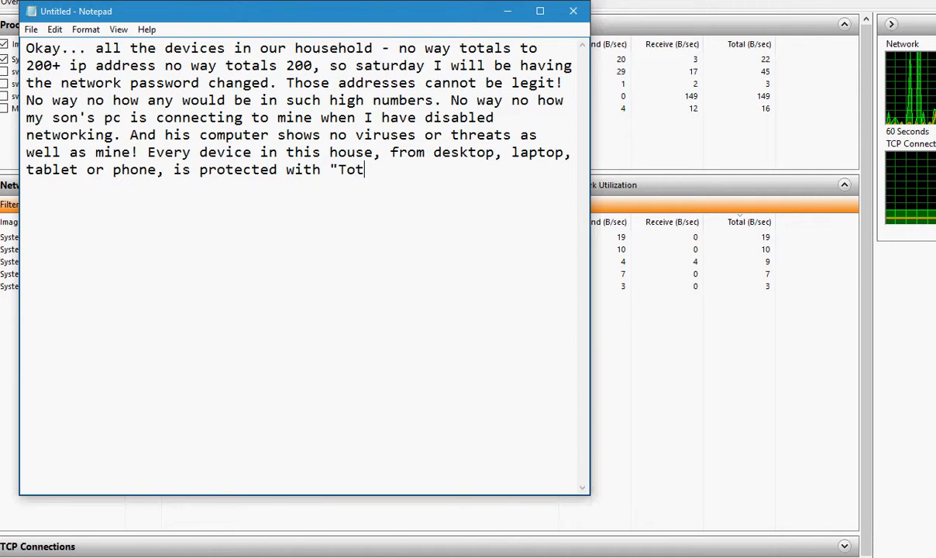
pyautogui.write('al Ac')
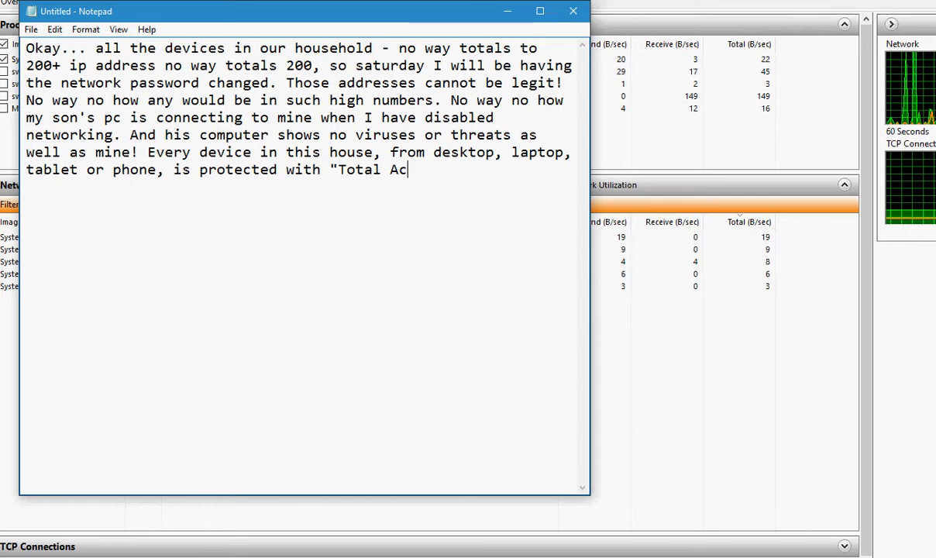
pyautogui.write('cess')
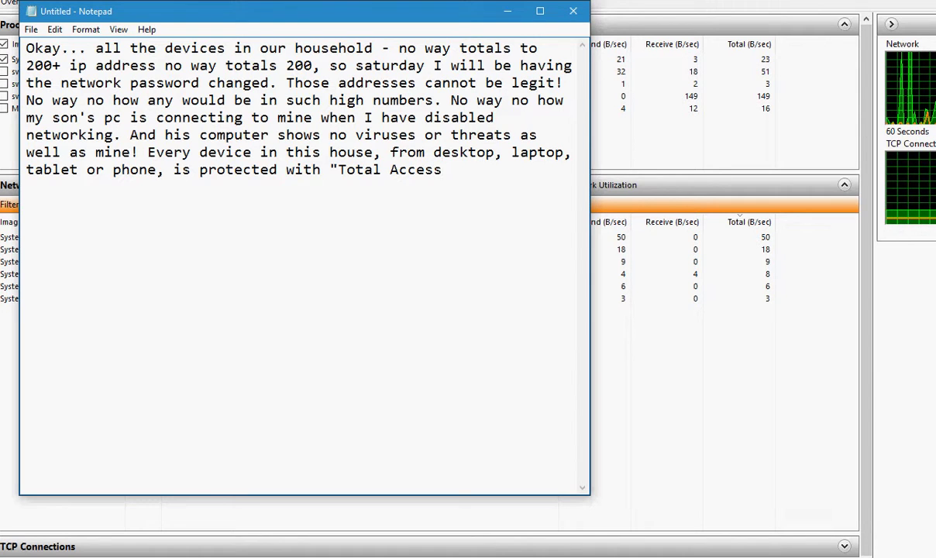
pyautogui.write('"')
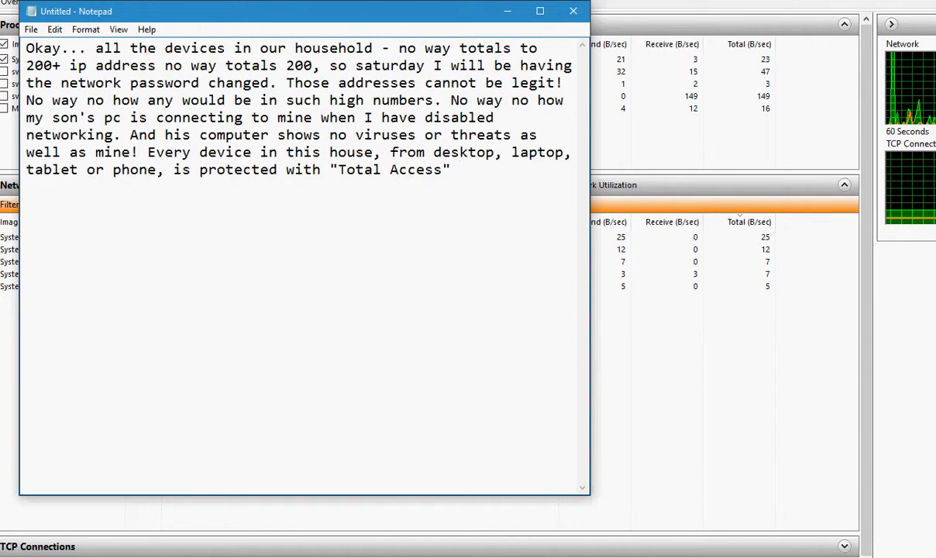
# Add the question "what's th point?" after "Total Access" in the note
pyautogui.write("what's th")
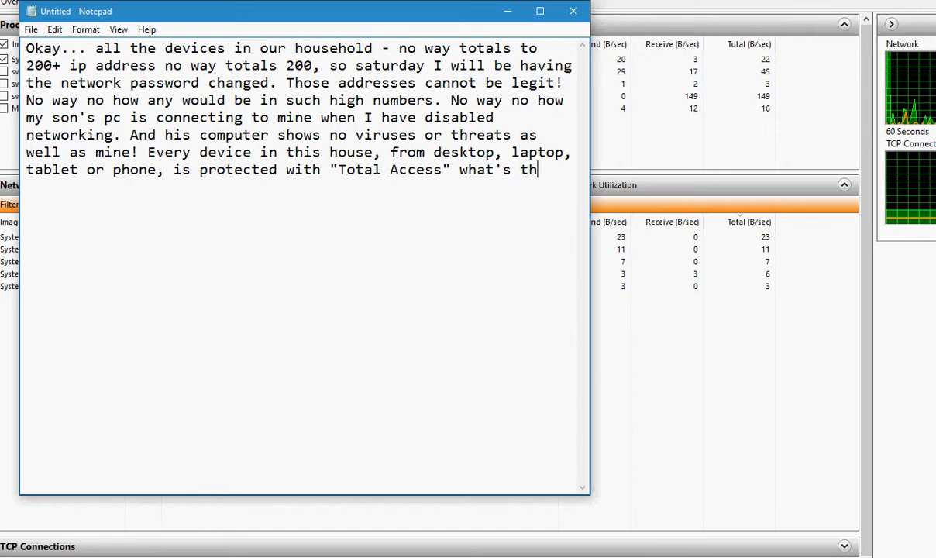
pyautogui.write(' point')
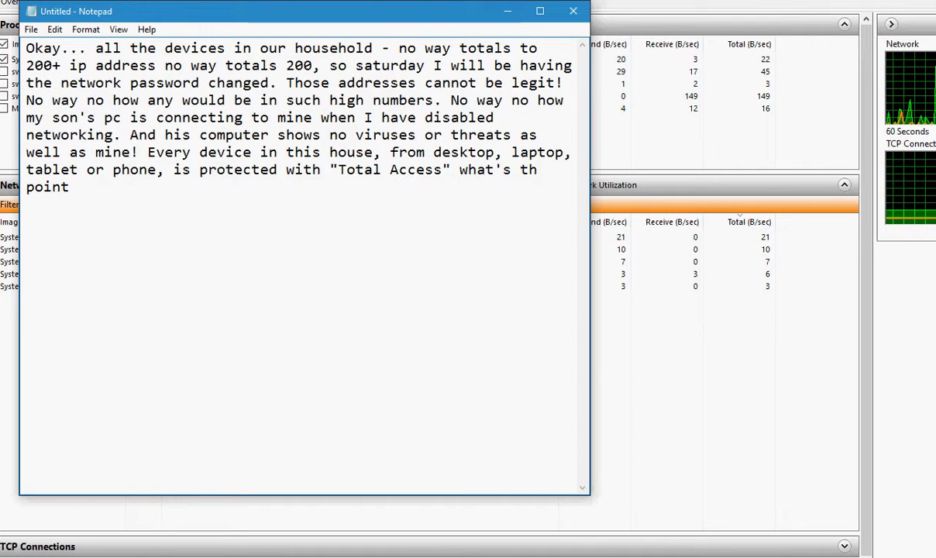
pyautogui.write('?')
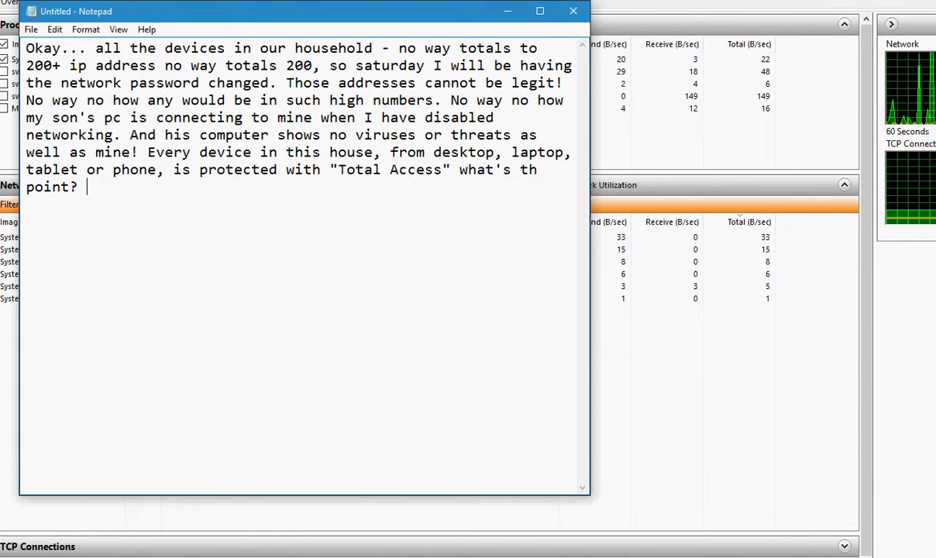
# Switch back to Resource Monitor and examine the System process's individual network addresses under Network Activity
pyautogui.press('super+Down')
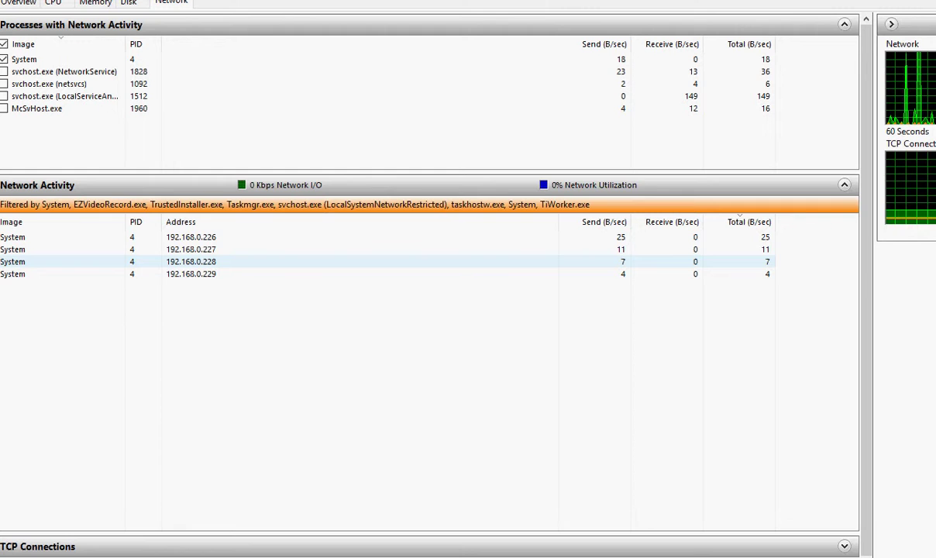
pyautogui.click(190, 236)
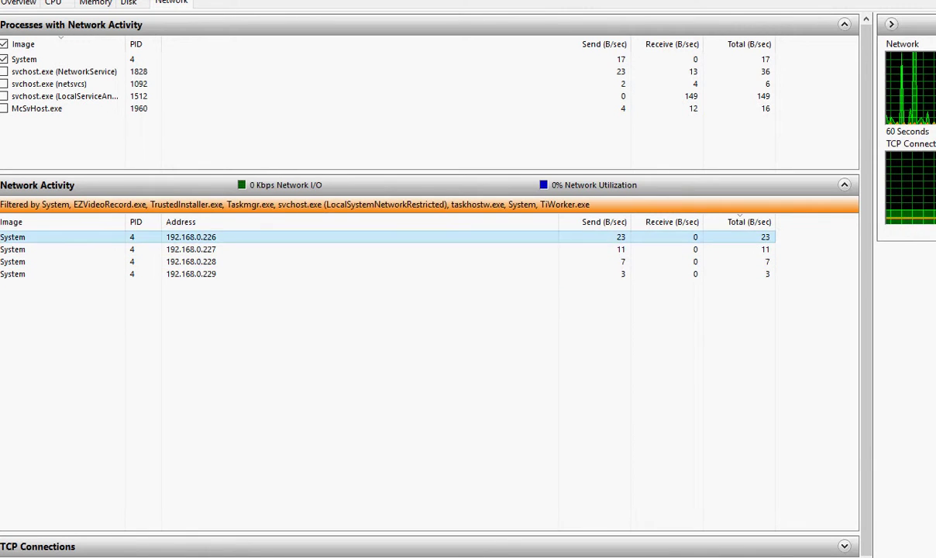
pyautogui.click(191, 261)
pyautogui.click(191, 274)
pyautogui.press('Up')
pyautogui.press('Up')
pyautogui.press('Up')
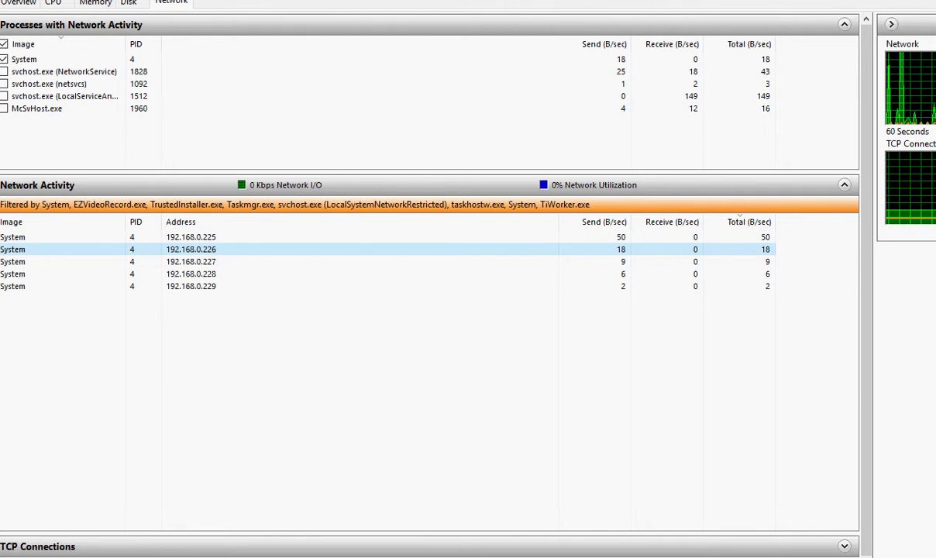
# Switch to Task Manager and review the performance graphs of Ethernet, Disk 2, Disk 1 and Disk 0
pyautogui.hotkey('alt', 'Tab')
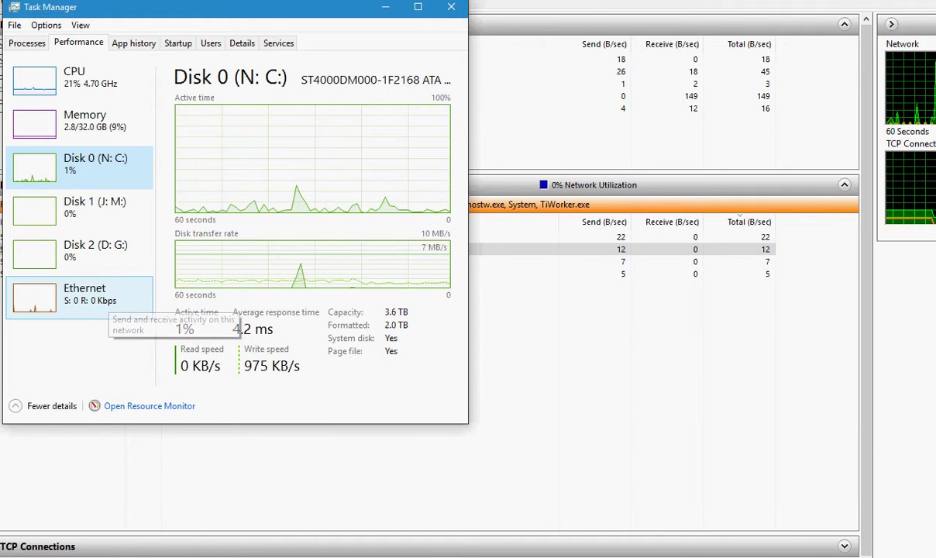
pyautogui.click(93, 298)
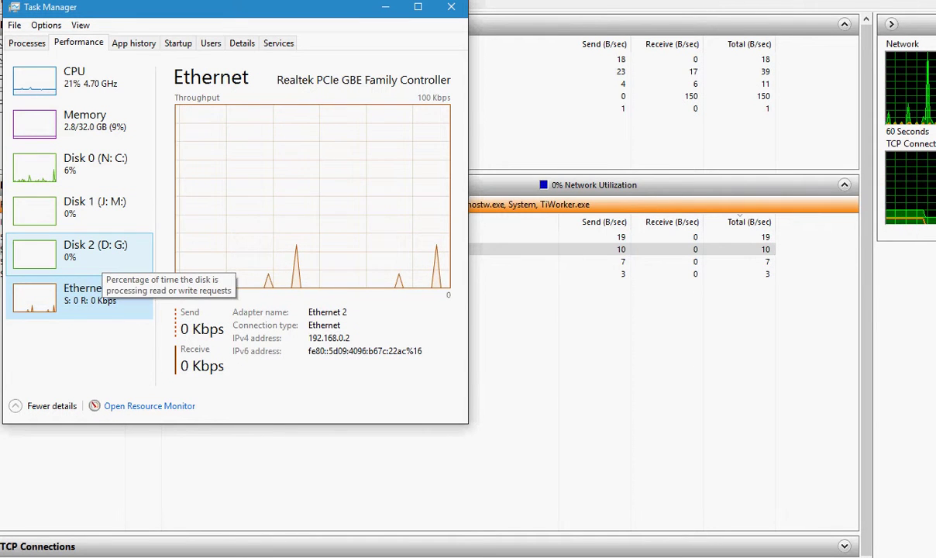
pyautogui.click(95, 256)
pyautogui.click(94, 211)
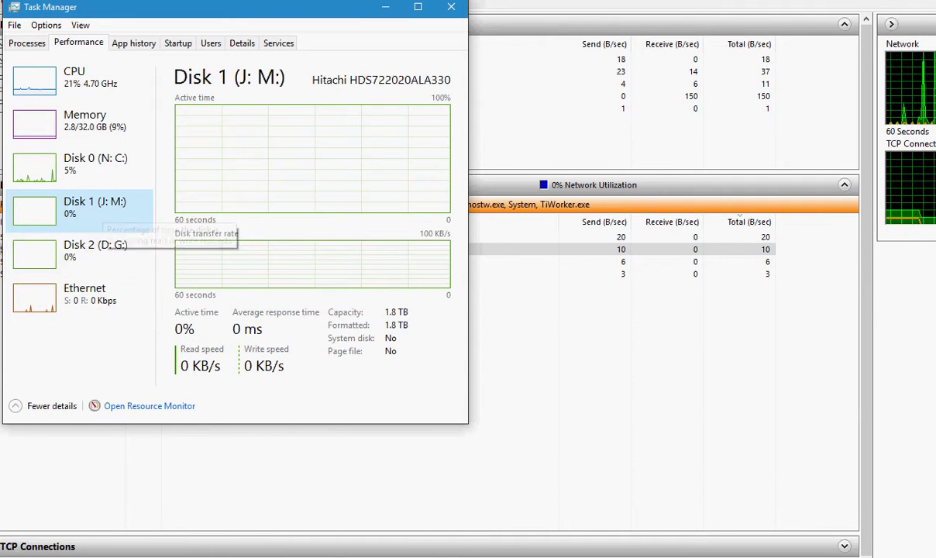
pyautogui.click(95, 167)
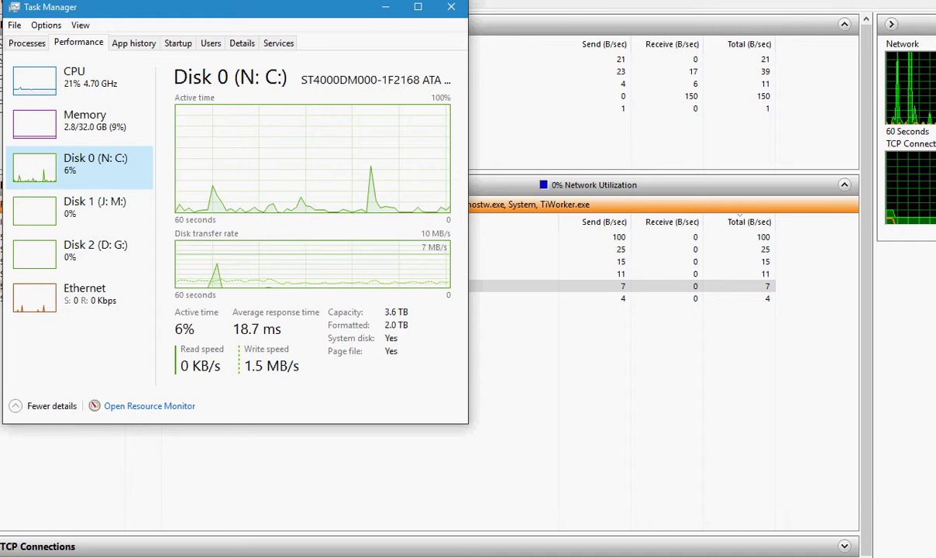
# Switch to Notepad, correct "th" to "the" in the question "what's th point?" and minimize the note
pyautogui.hotkey('alt', 'Tab')
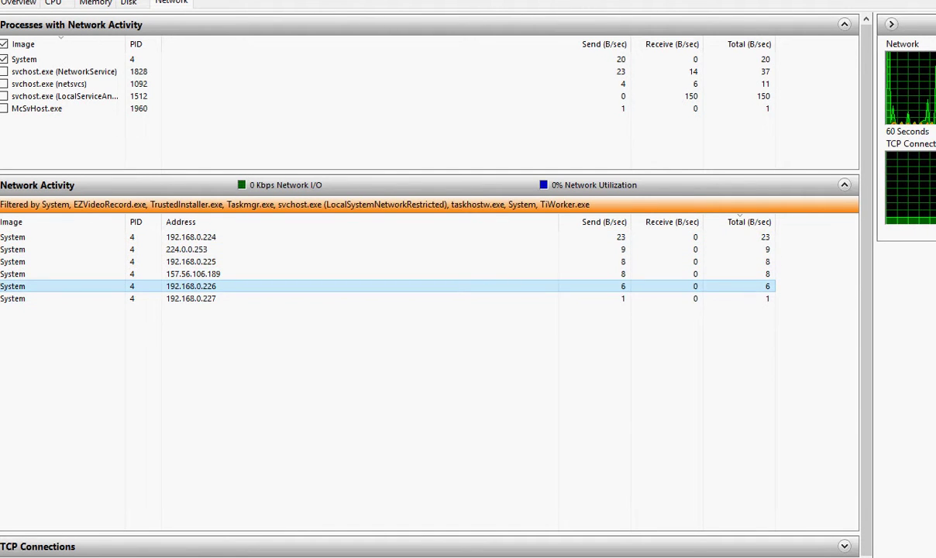
pyautogui.hotkey('alt', 'Tab')
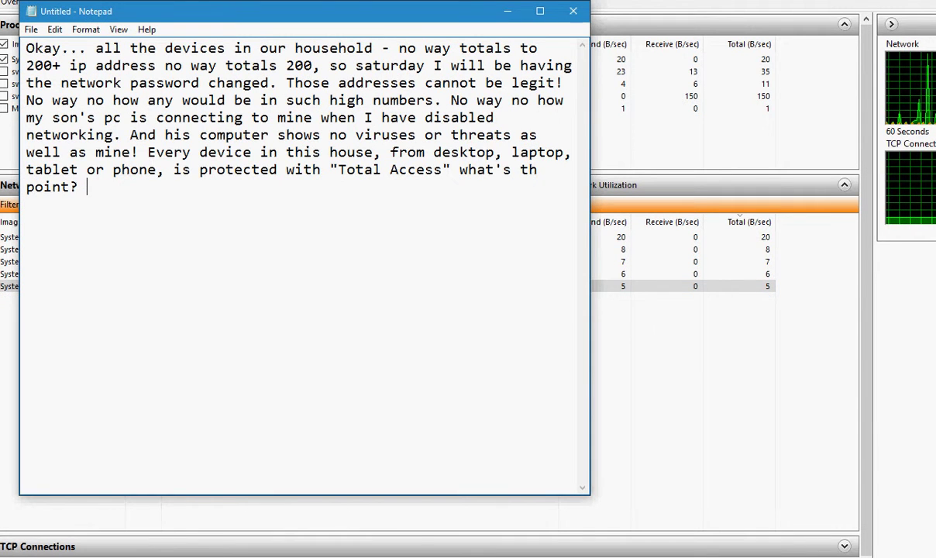
pyautogui.click(538, 170)
pyautogui.write('e')
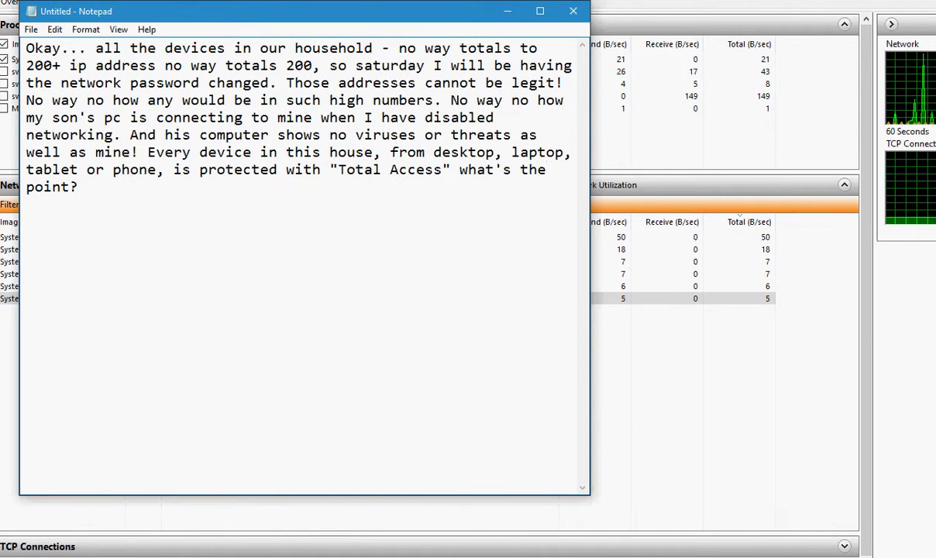
pyautogui.press('super+Down')
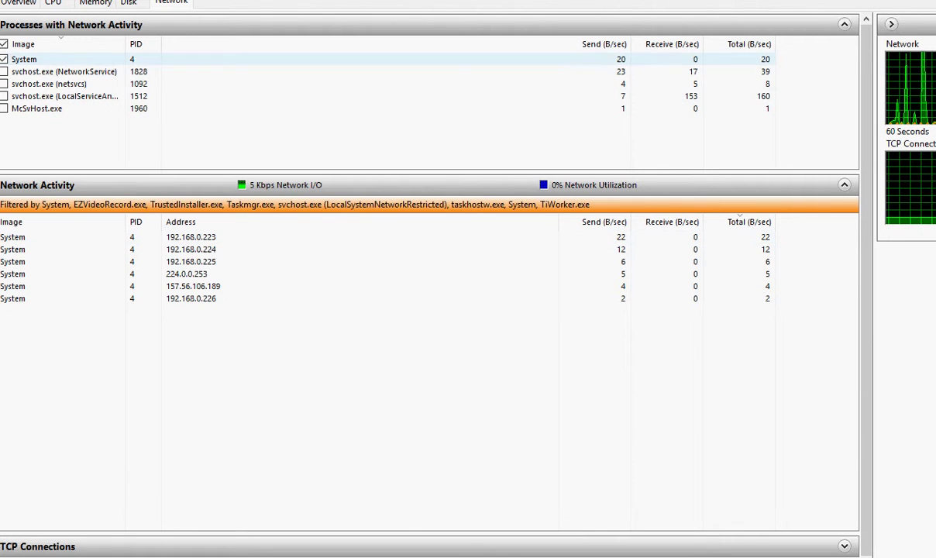
# Add svchost.exe (NetworkService), svchost.exe (netsvcs), the svchost.exe with PID 1512 and McSvHost.exe to the network activity filter in Resource Monitor
pyautogui.click(4, 72)
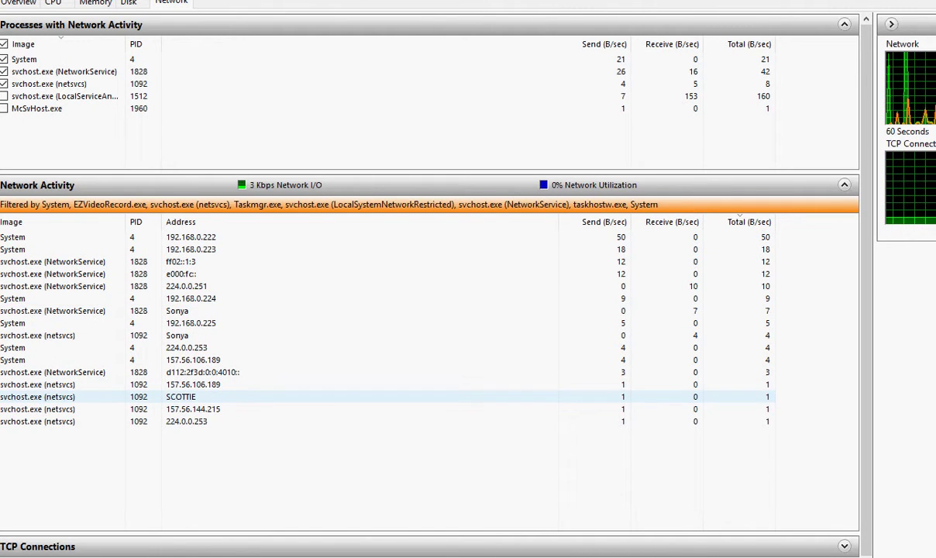
pyautogui.click(181, 396)
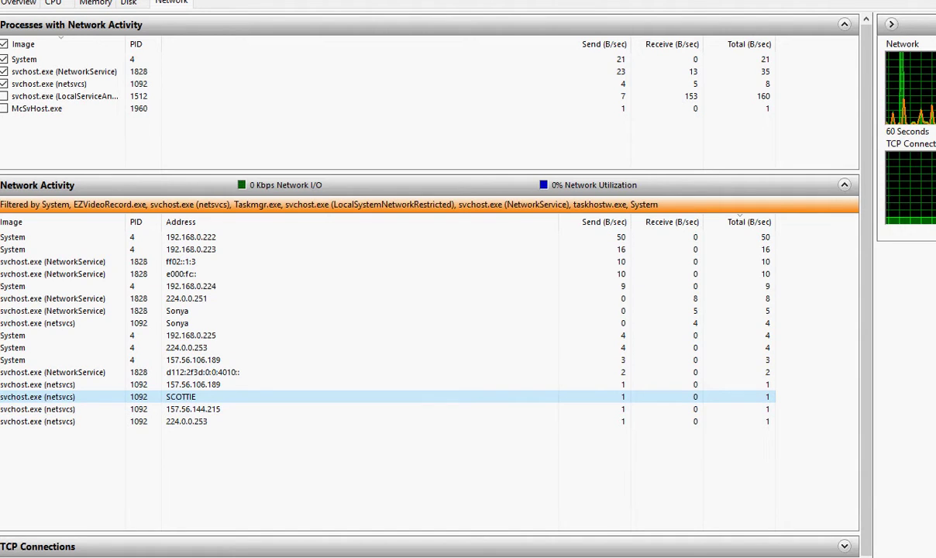
pyautogui.click(4, 96)
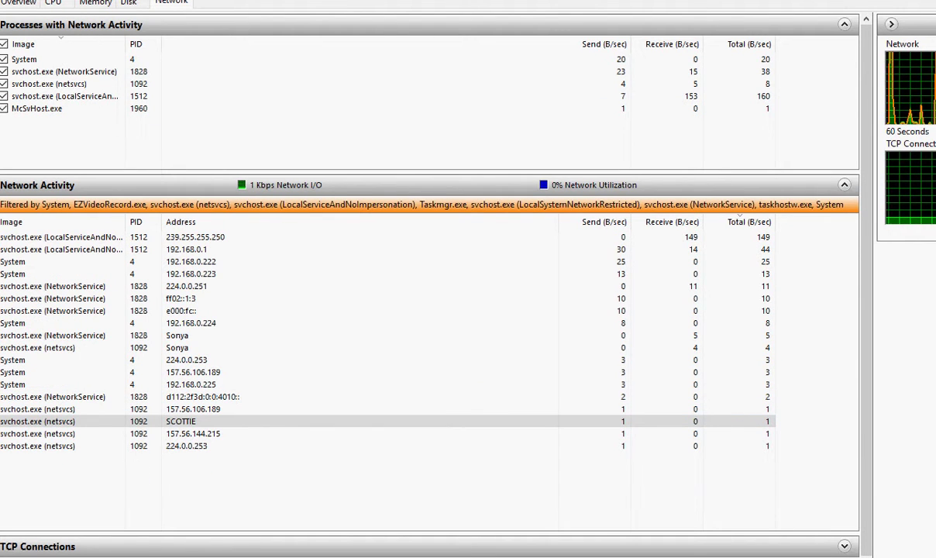
pyautogui.click(4, 108)
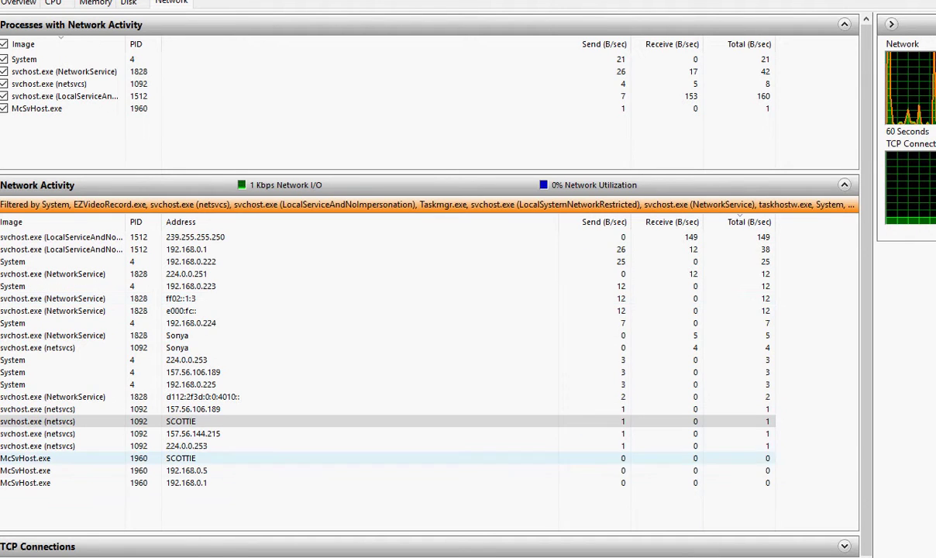
# Check McSvHost.exe's 192.168.0.5 and 192.168.0.1 entries and bring the TCP Connections list into view
pyautogui.click(186, 471)
pyautogui.click(186, 483)
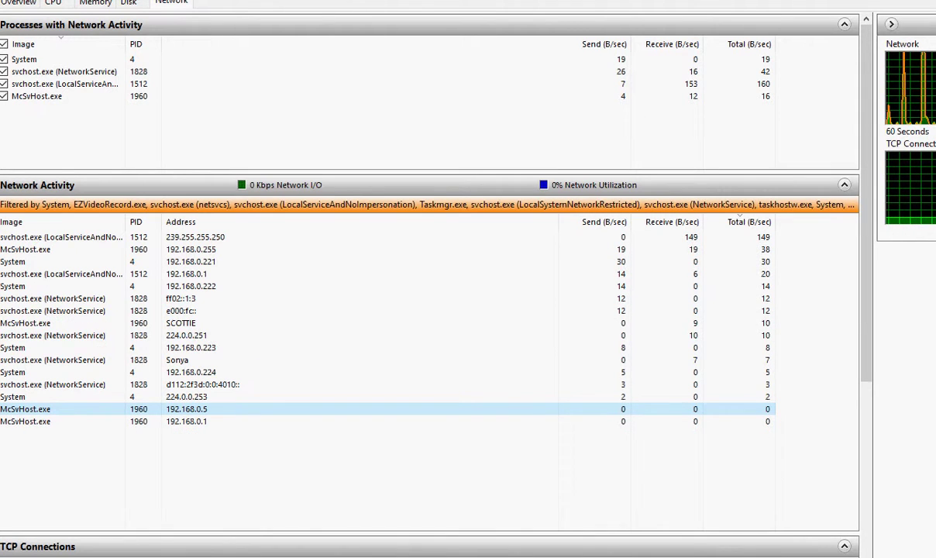
pyautogui.moveTo(429, 532); pyautogui.dragTo(429, 468)
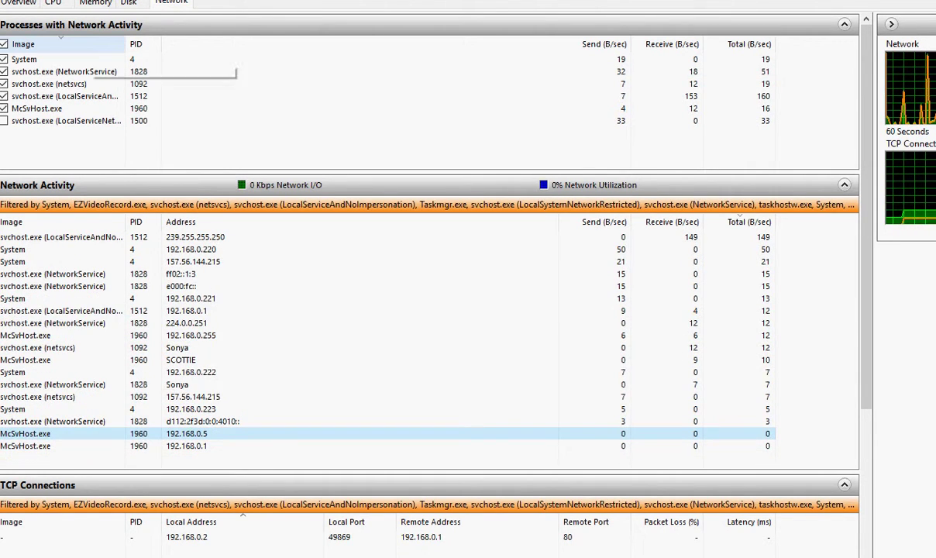
# Display the disk activity and look through the files accessed by the filtered processes
pyautogui.click(128, 2)
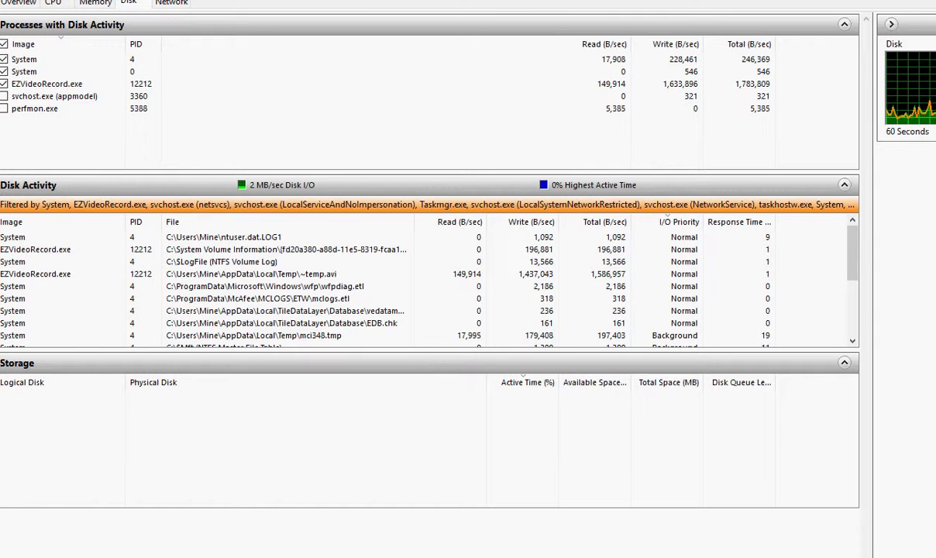
pyautogui.scroll(-2, 310, 299)
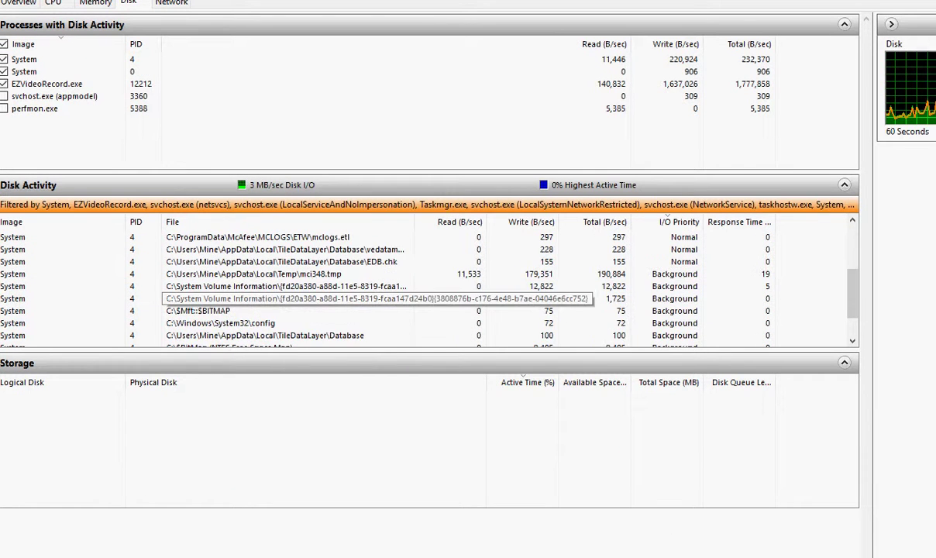
pyautogui.scroll(-1, 310, 298)
pyautogui.scroll(4, 310, 298)
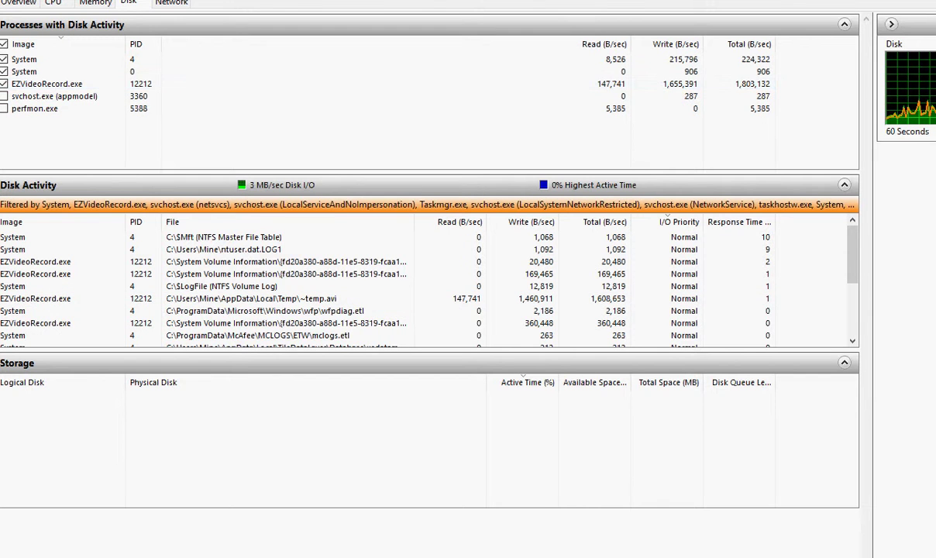
# Add svchost.exe (appmodel) and perfmon.exe to the disk activity filter and review the files being accessed
pyautogui.click(4, 96)
pyautogui.click(4, 109)
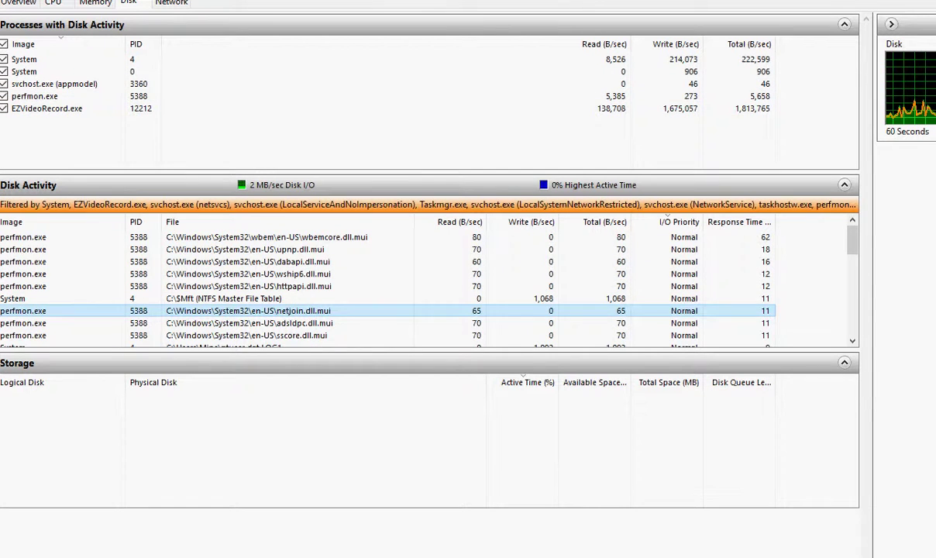
pyautogui.scroll(-6, 310, 298)
pyautogui.scroll(-3, 405, 286)
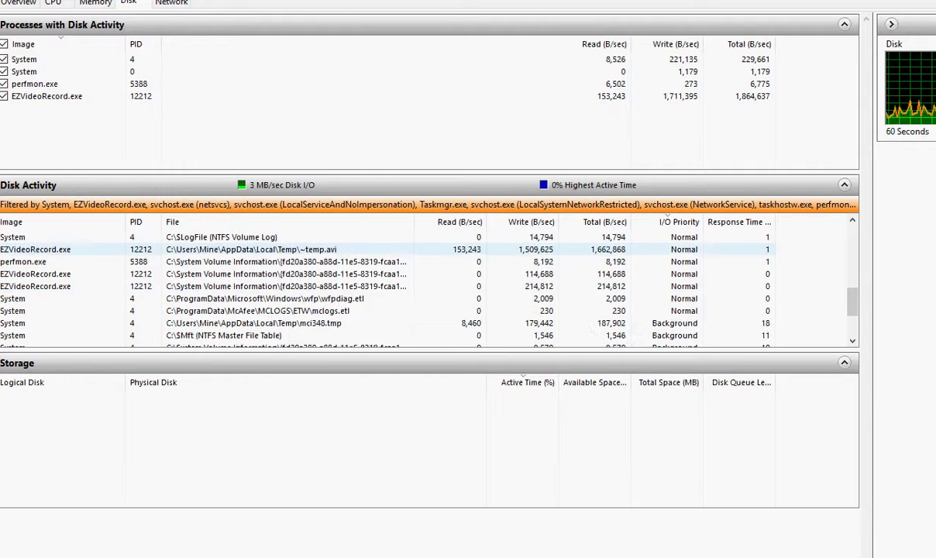
pyautogui.scroll(9, 405, 286)
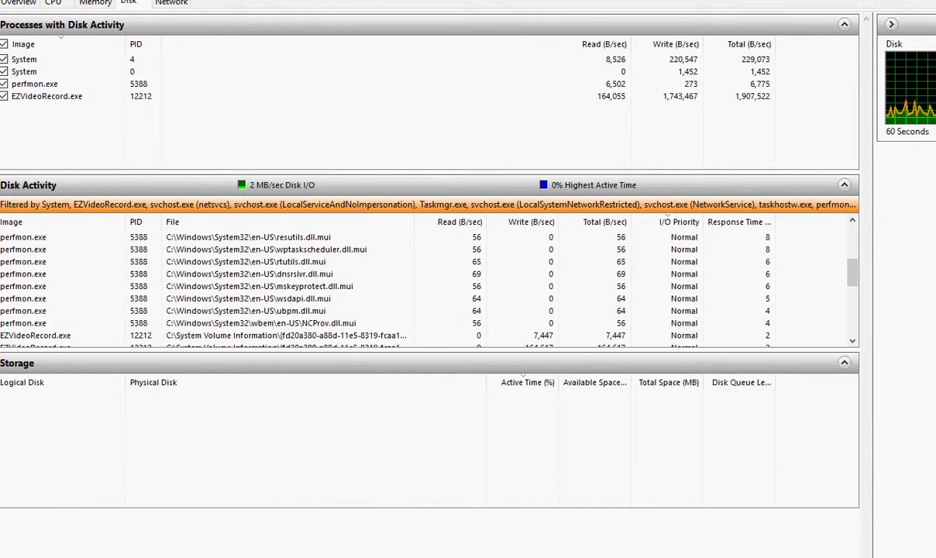